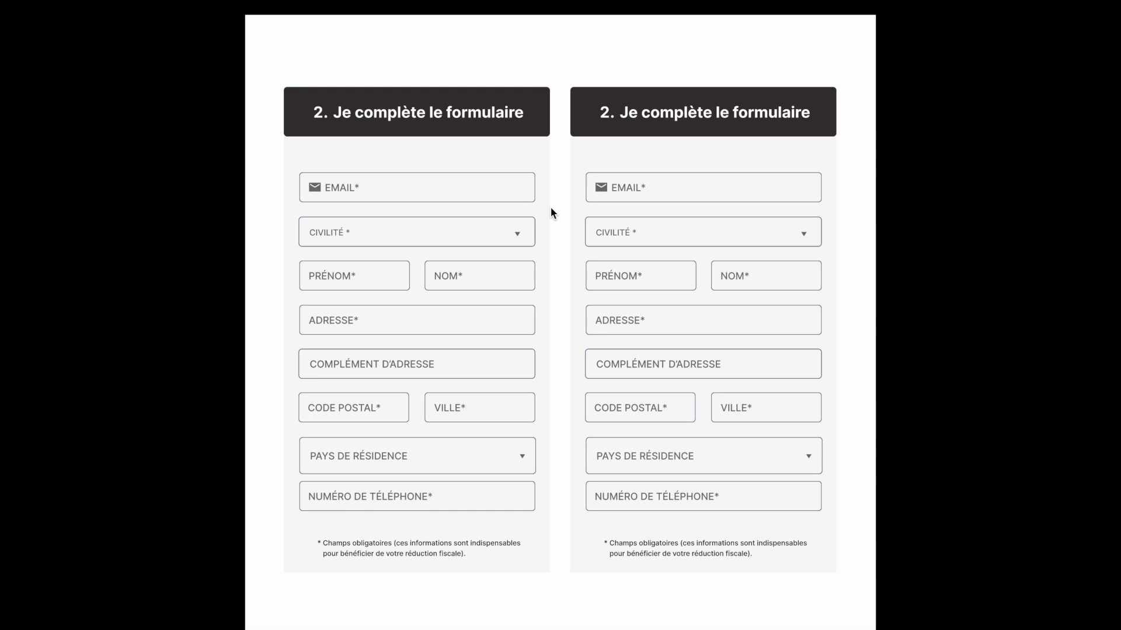
- Type the user's e-mail address into the left form's EMAIL field
click(374, 188)
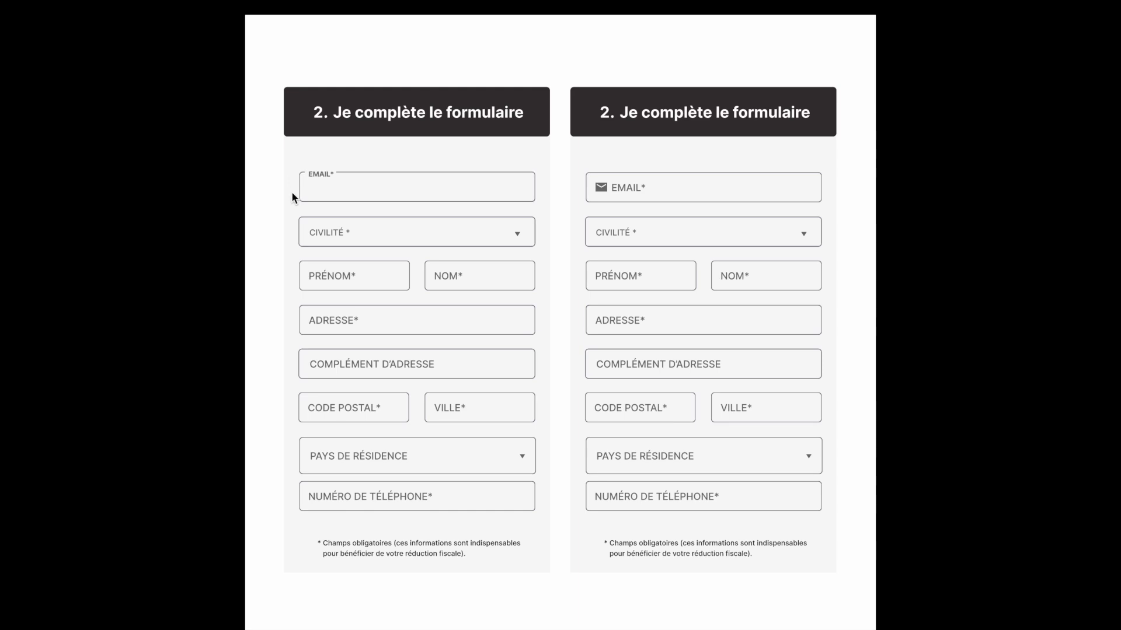
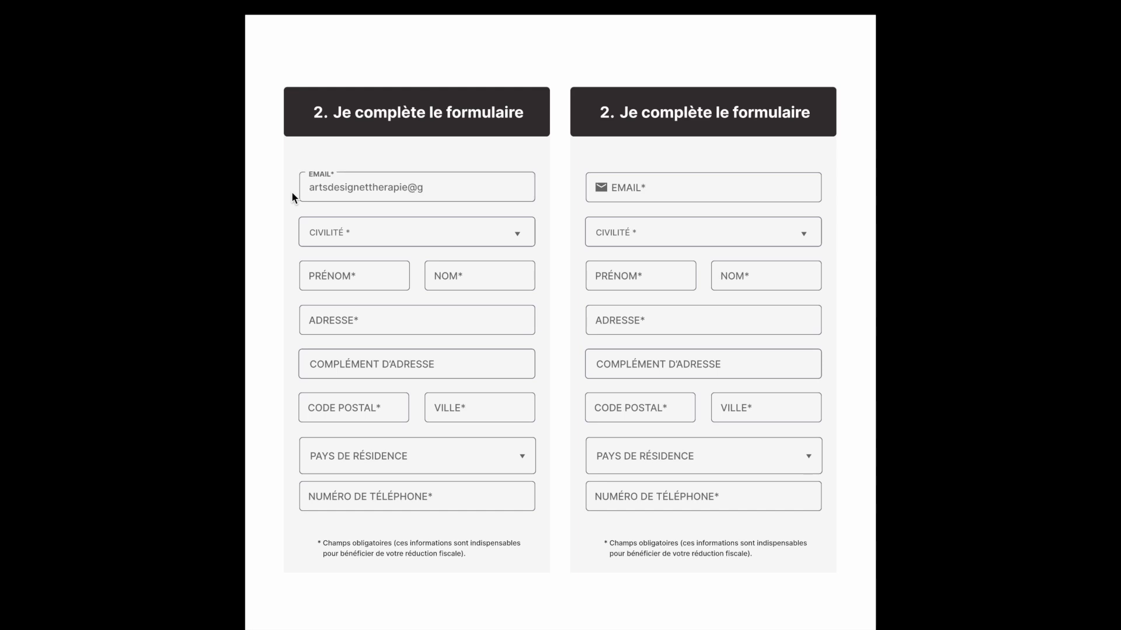
- Open the CIVILITÉ dropdown and choose HOMME
click(518, 237)
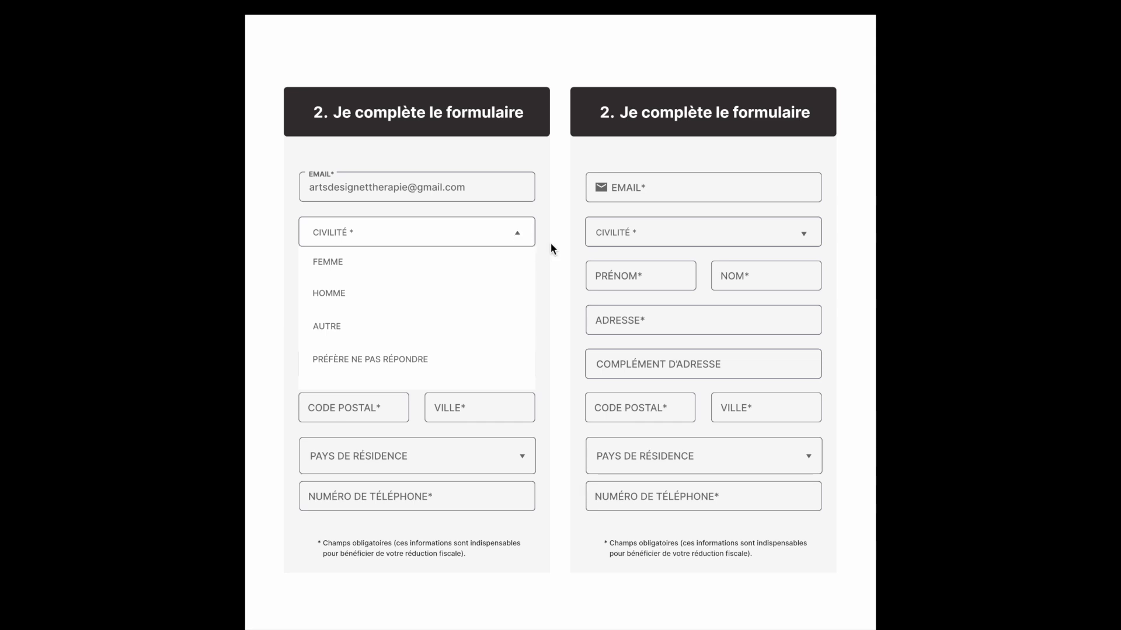
click(518, 236)
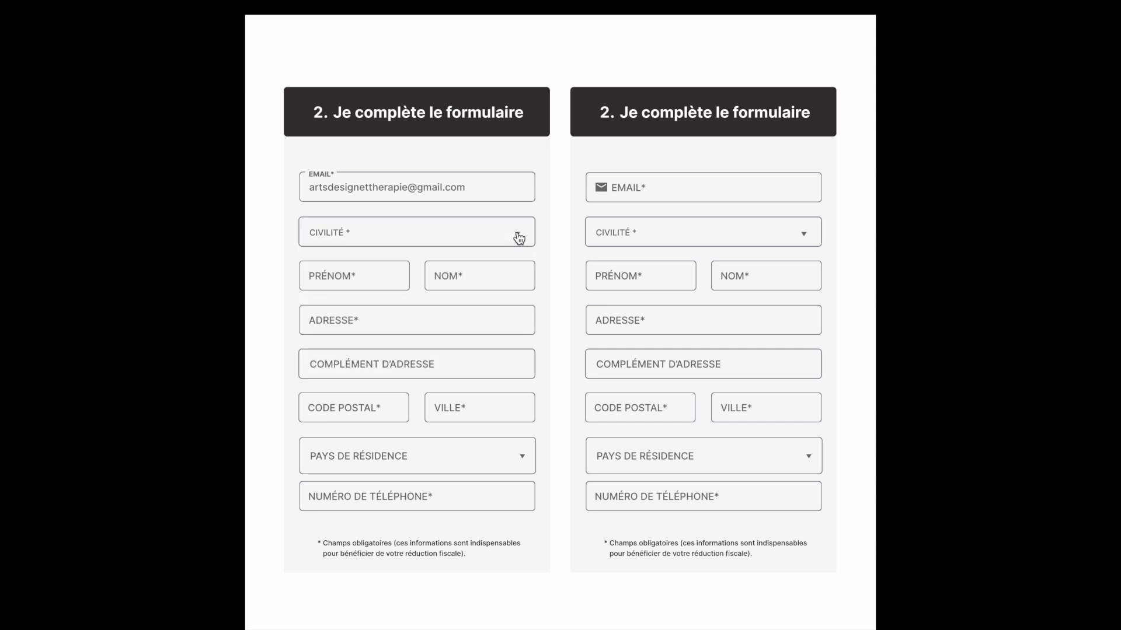
click(518, 236)
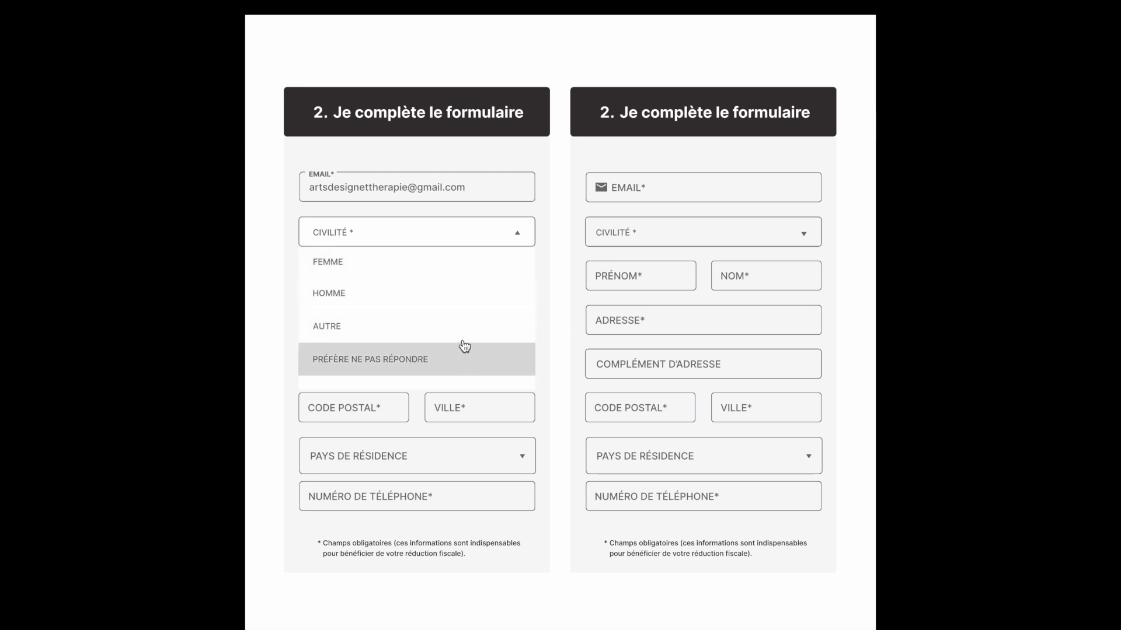
click(469, 299)
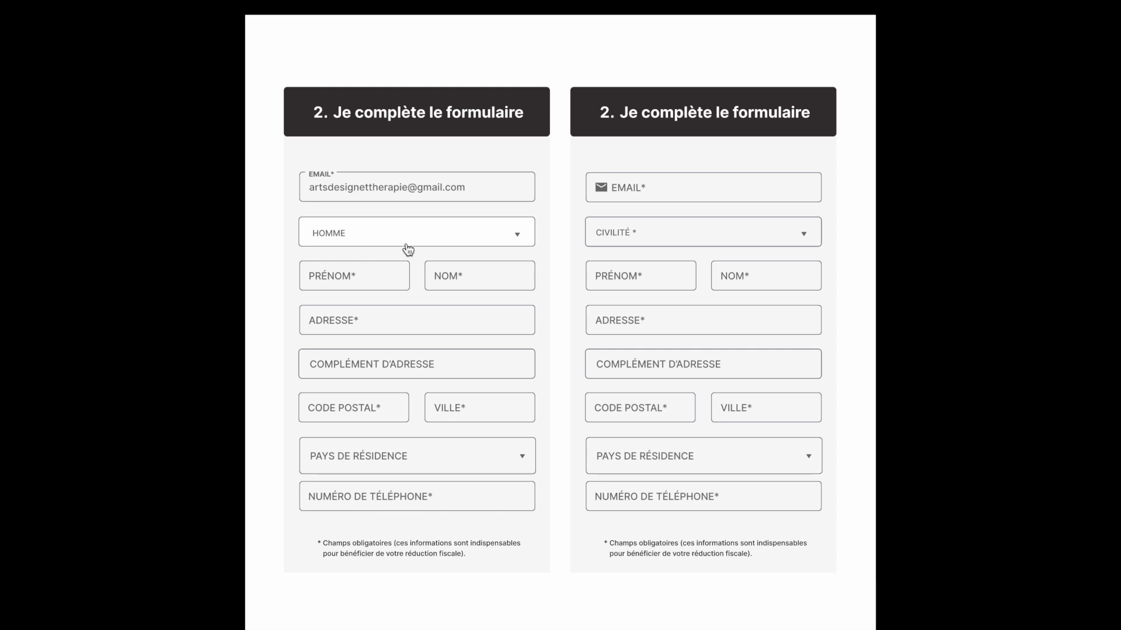
- Change the CIVILITÉ choice to AUTRE, then to FEMME
click(518, 239)
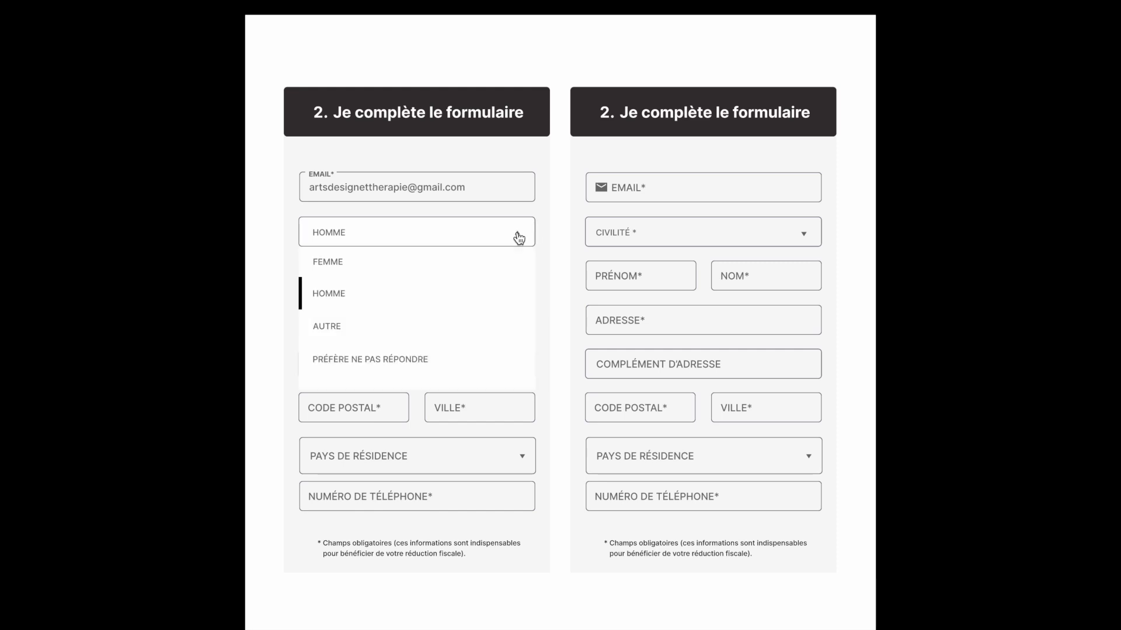
click(474, 324)
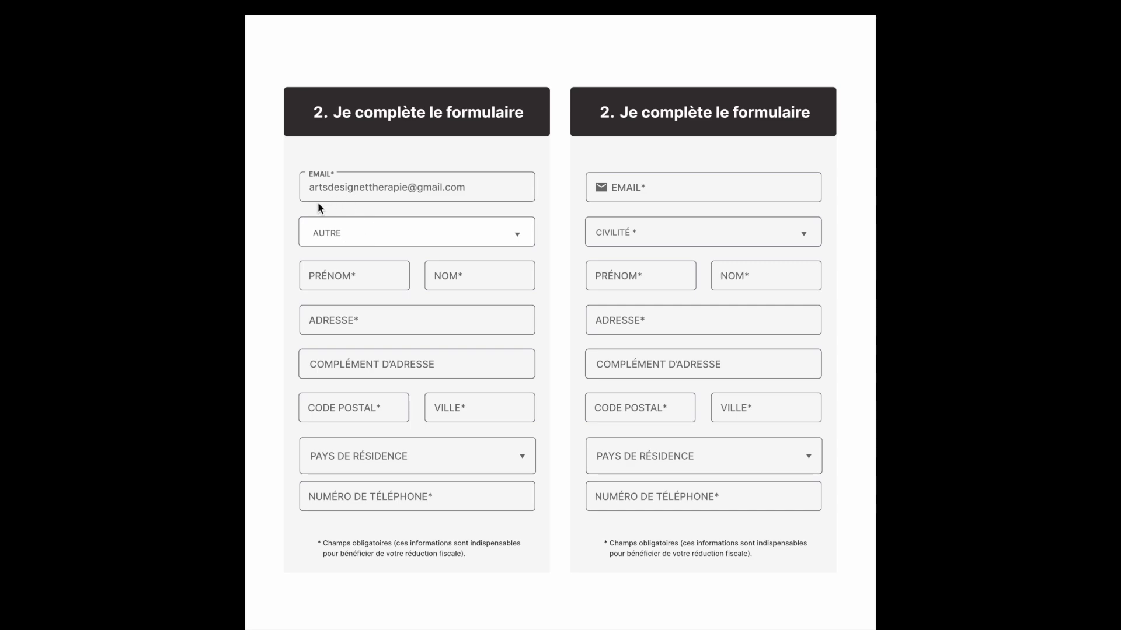
click(517, 235)
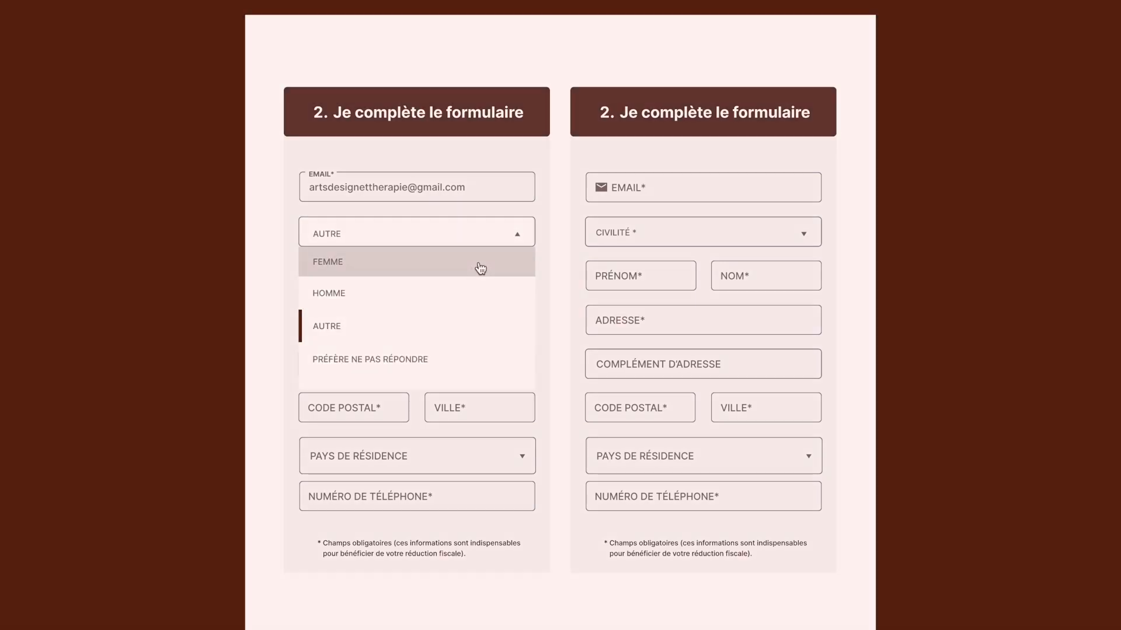
click(477, 266)
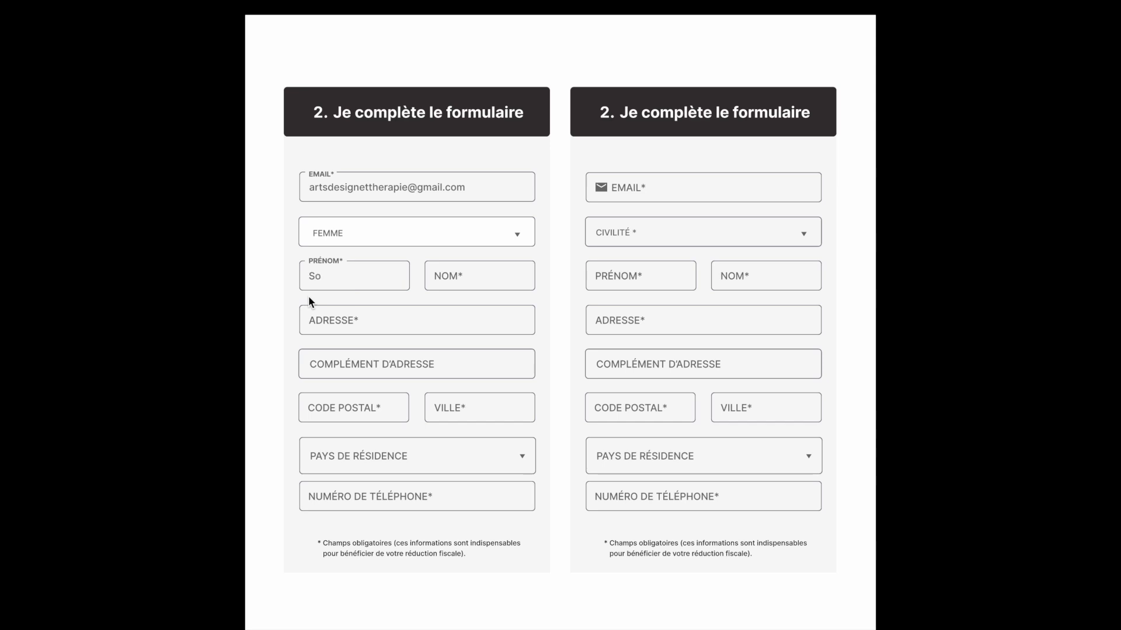
- Finish the first name and enter the surname in the NOM field
text(ia)
click(432, 283)
- Enter the street address in ADRESSE, correcting the mistyped word
click(354, 323)
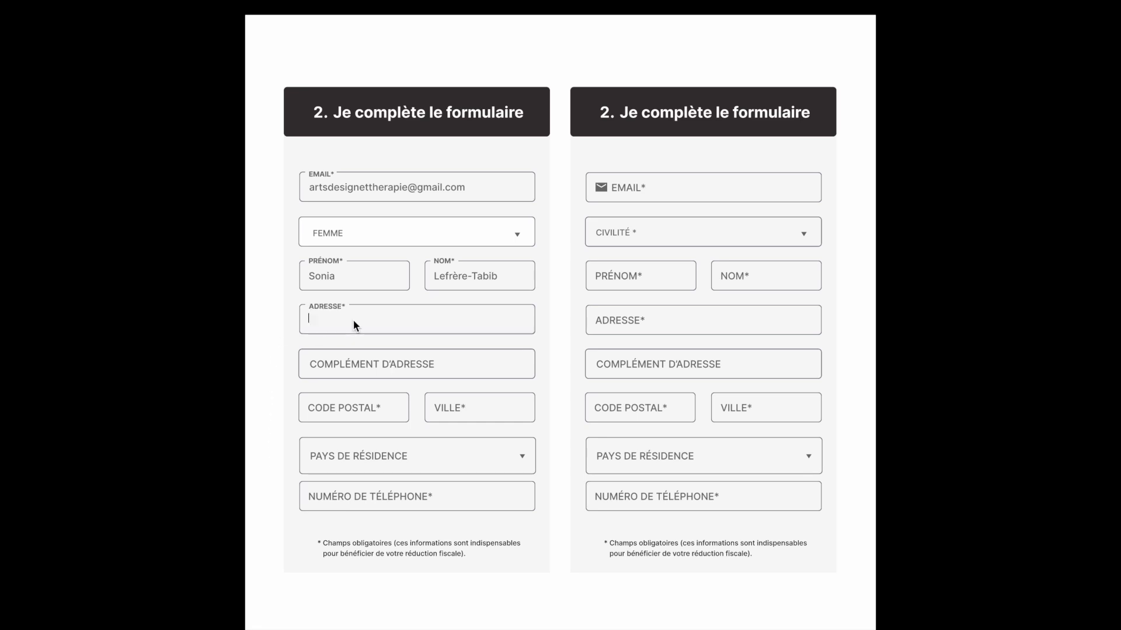
text(16, rue de la pai dans le monde)
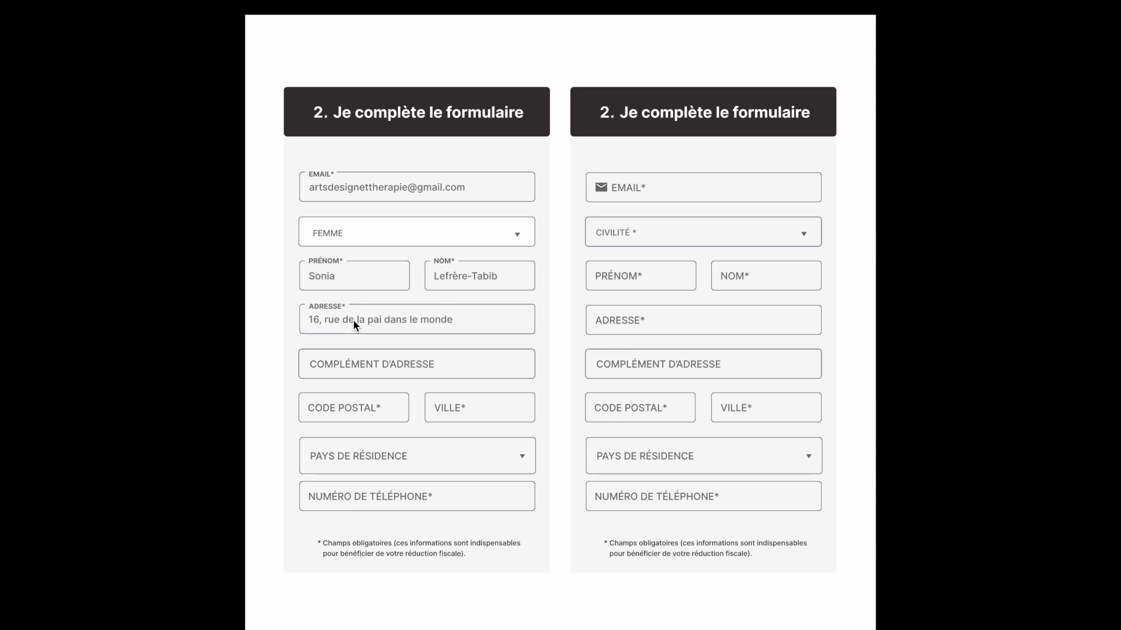
key(BackSpace)
key(BackSpace)
key(BackSpace)
key(BackSpace)
key(BackSpace)
key(BackSpace)
key(BackSpace)
key(BackSpace)
key(BackSpace)
key(BackSpace)
key(BackSpace)
key(BackSpace)
key(BackSpace)
text(x dans le monde)
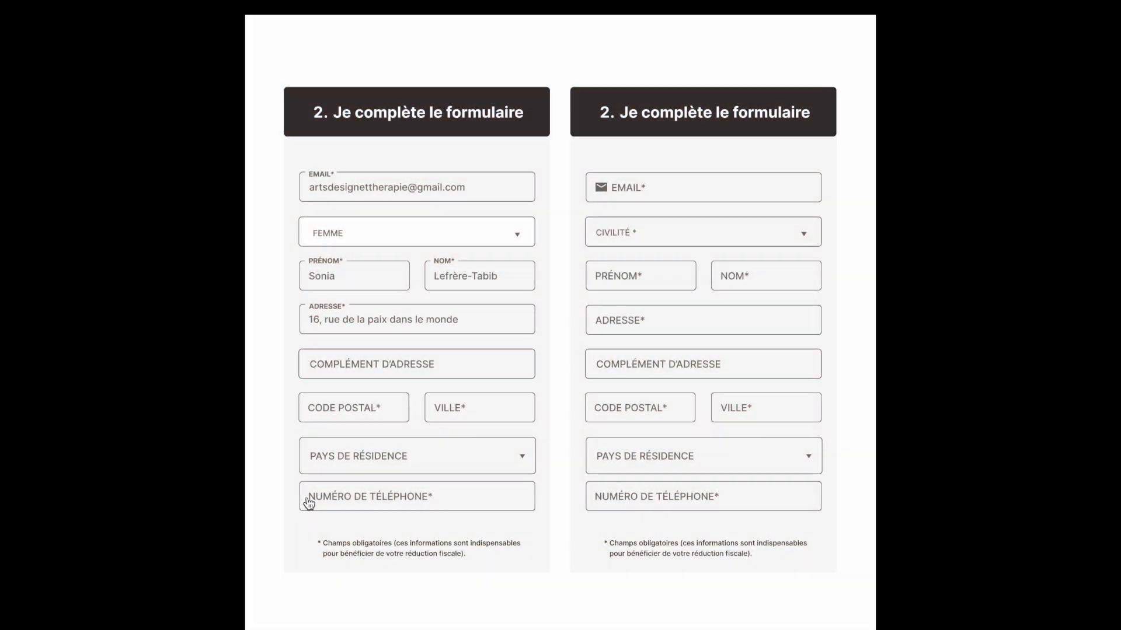
- Enter the phone number in the NUMÉRO DE TÉLÉPHONE field
click(309, 503)
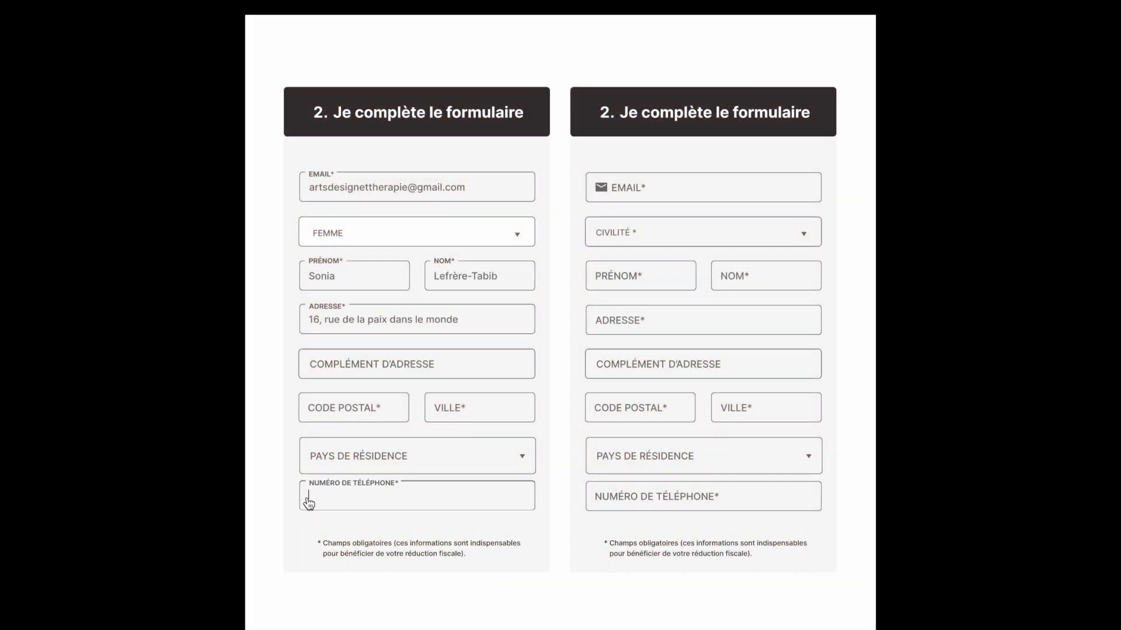
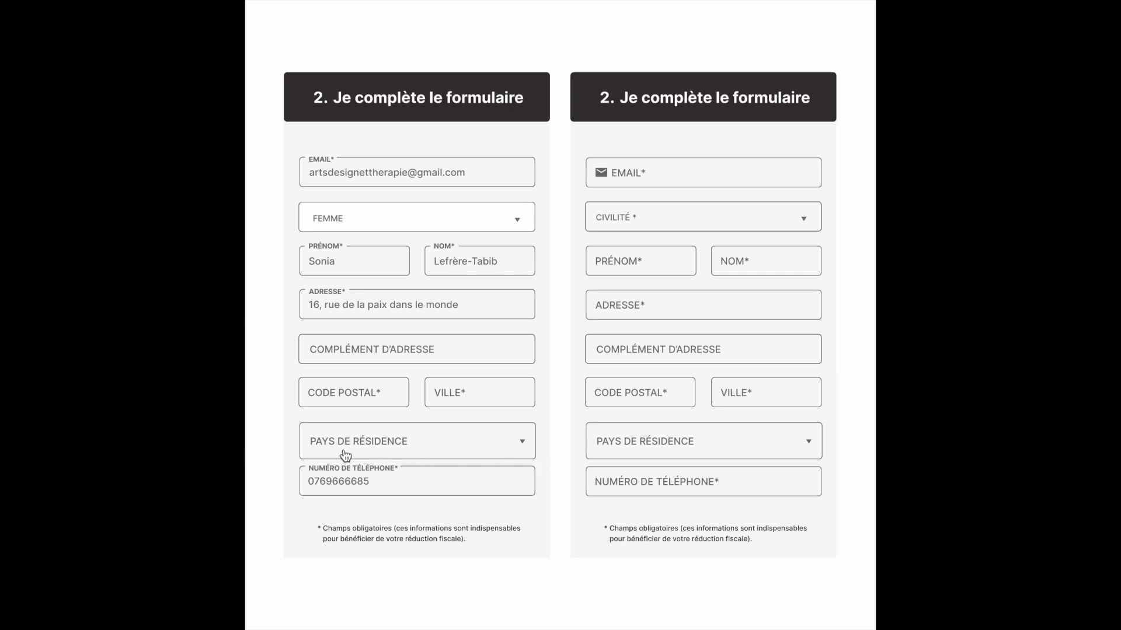
click(522, 442)
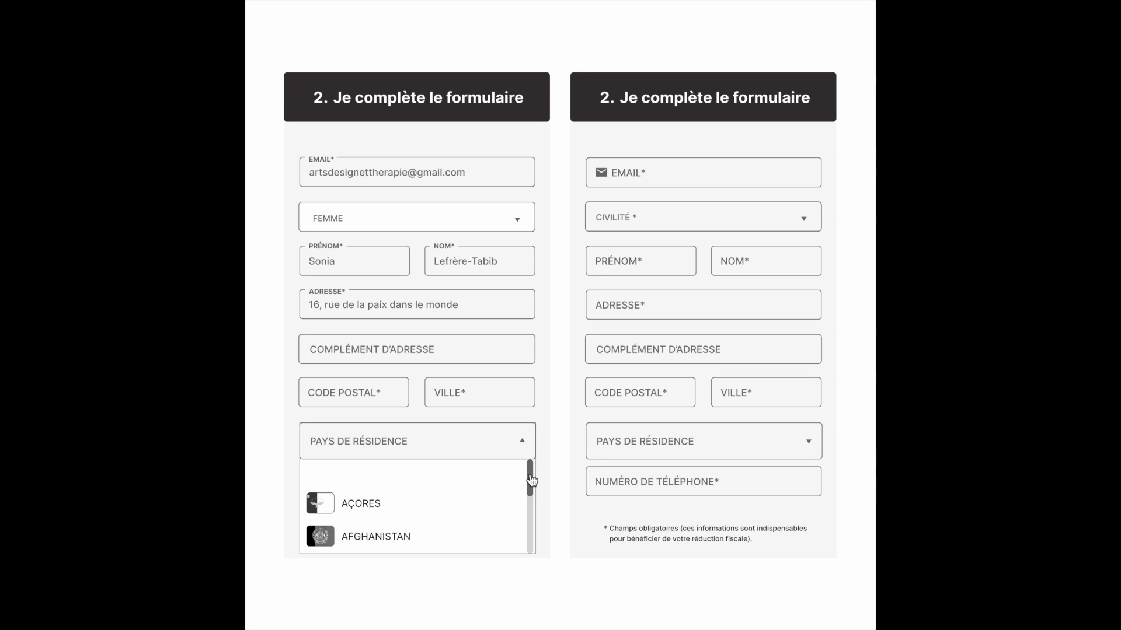
- Scroll the flagged country list, pick SAINT-BARTHÉLÉMY, and reopen the list at that entry
drag(531, 481, 531, 537)
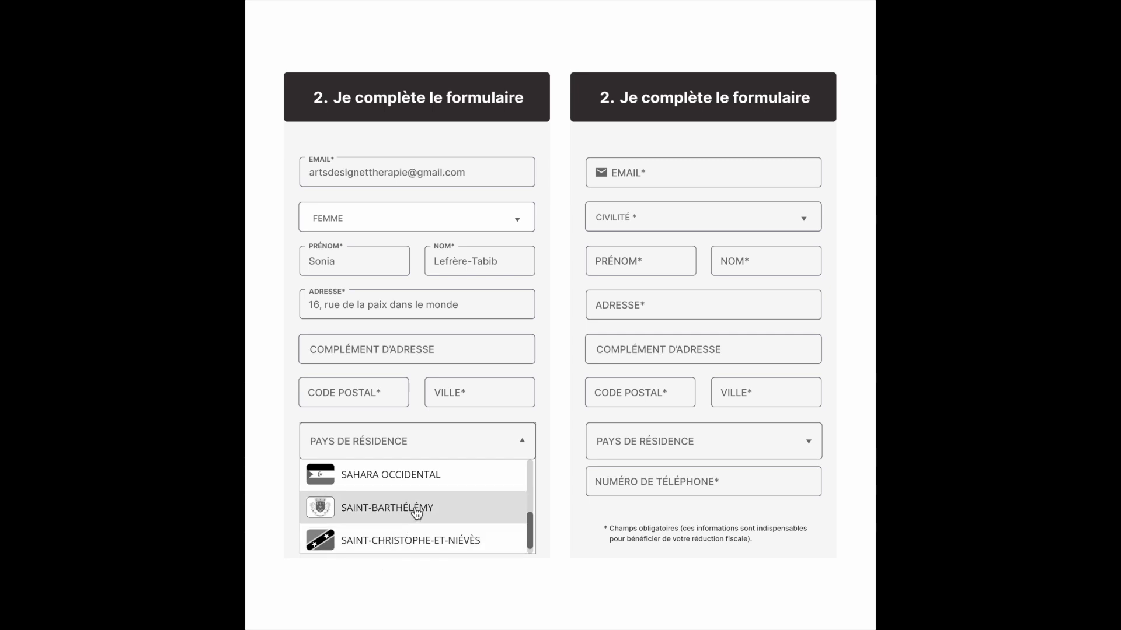
click(461, 509)
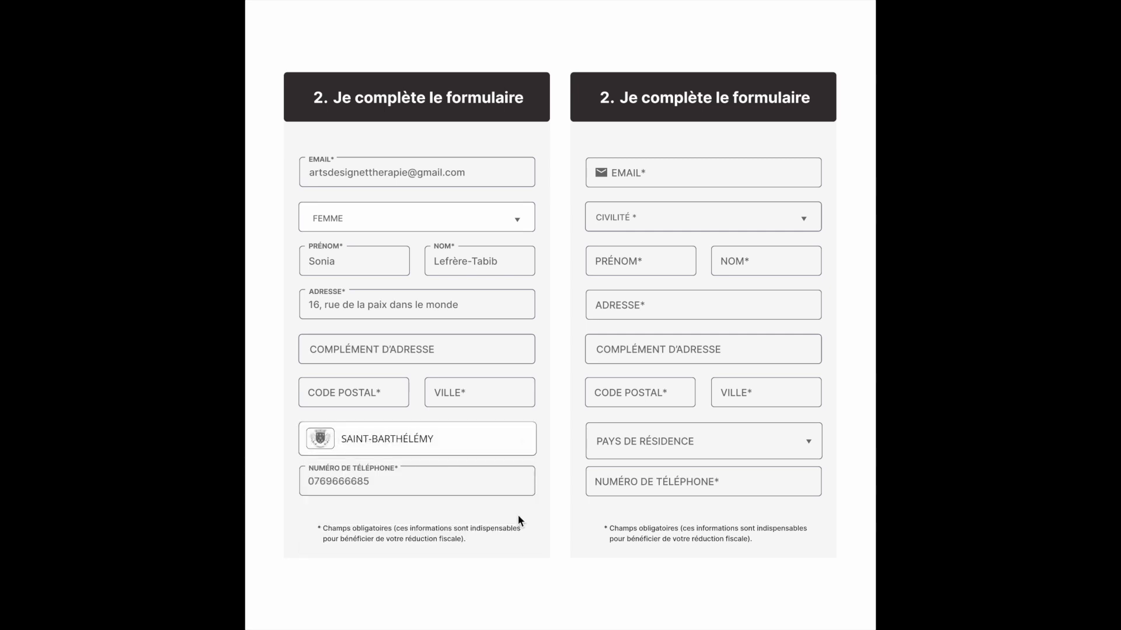
click(527, 442)
drag(530, 528, 533, 465)
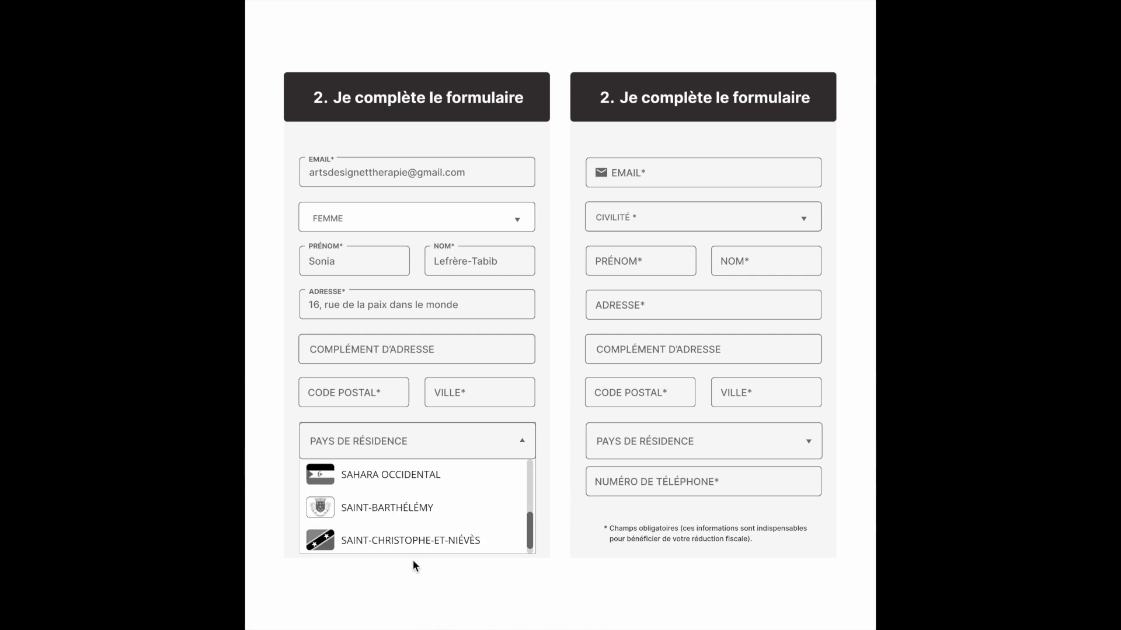
- Select SAINT-BARTHÉLÉMY again in the reopened country list
click(476, 513)
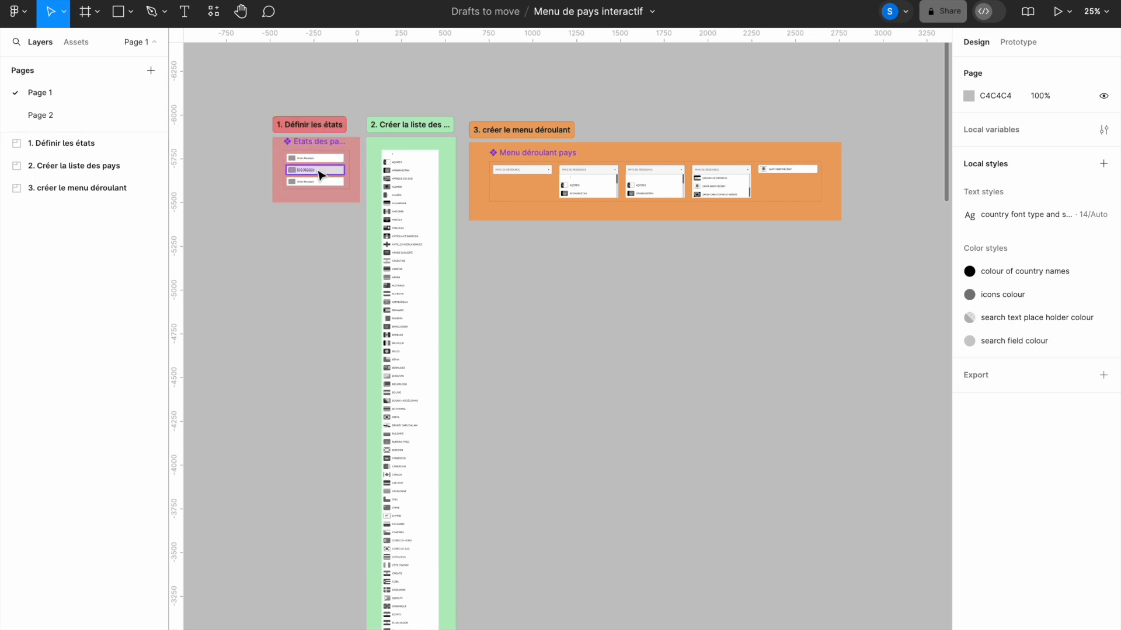
- Zoom into '1. Définir les états' and select the Par défaut country-row variant
drag(251, 99, 397, 233)
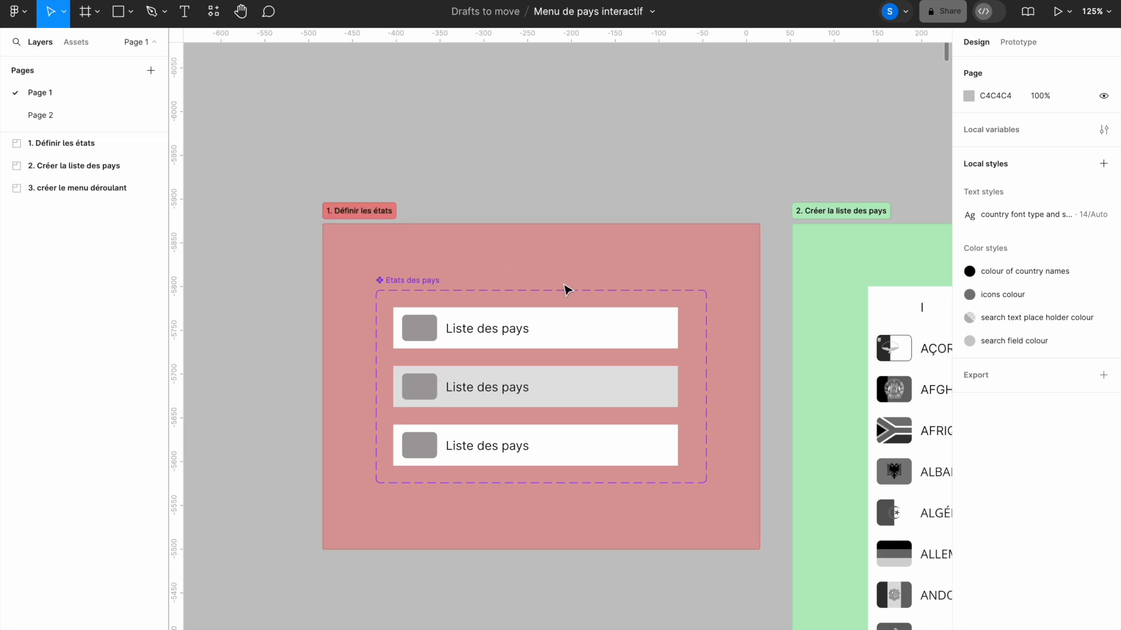
click(596, 331)
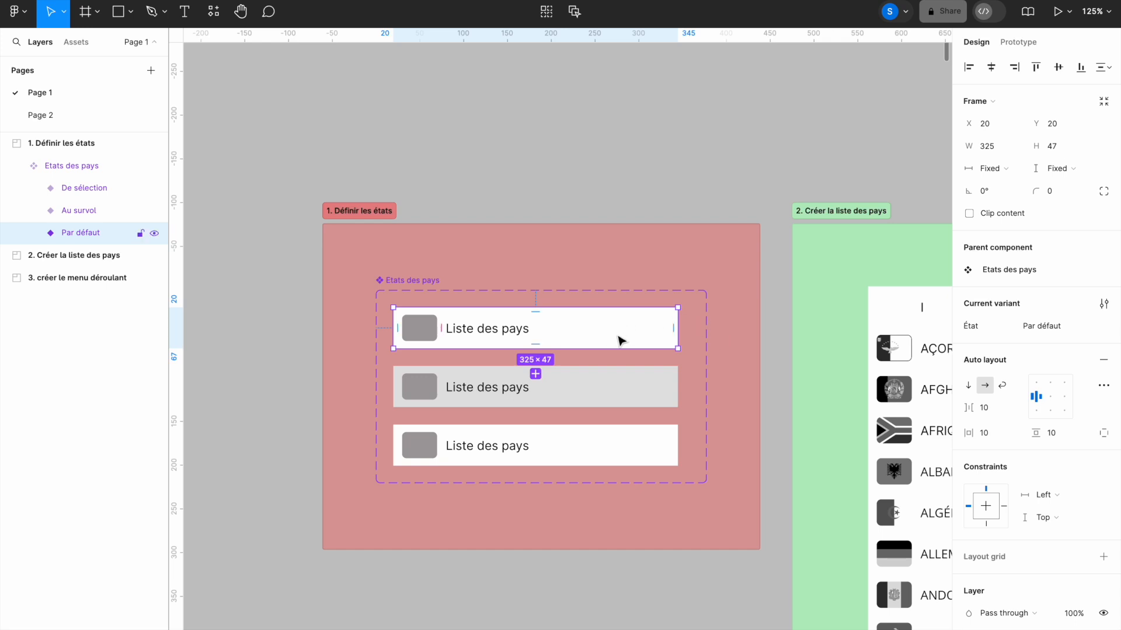
- Check the Au survol and De sélection variants, then place a 100×100 Frame 4 above the sections
click(628, 396)
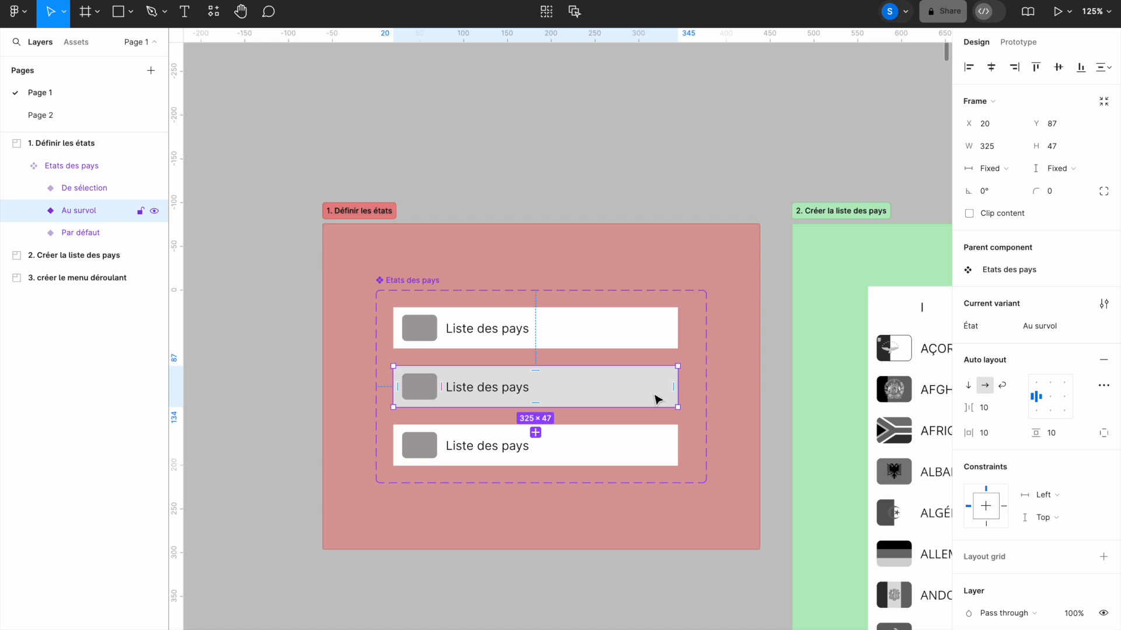
click(629, 451)
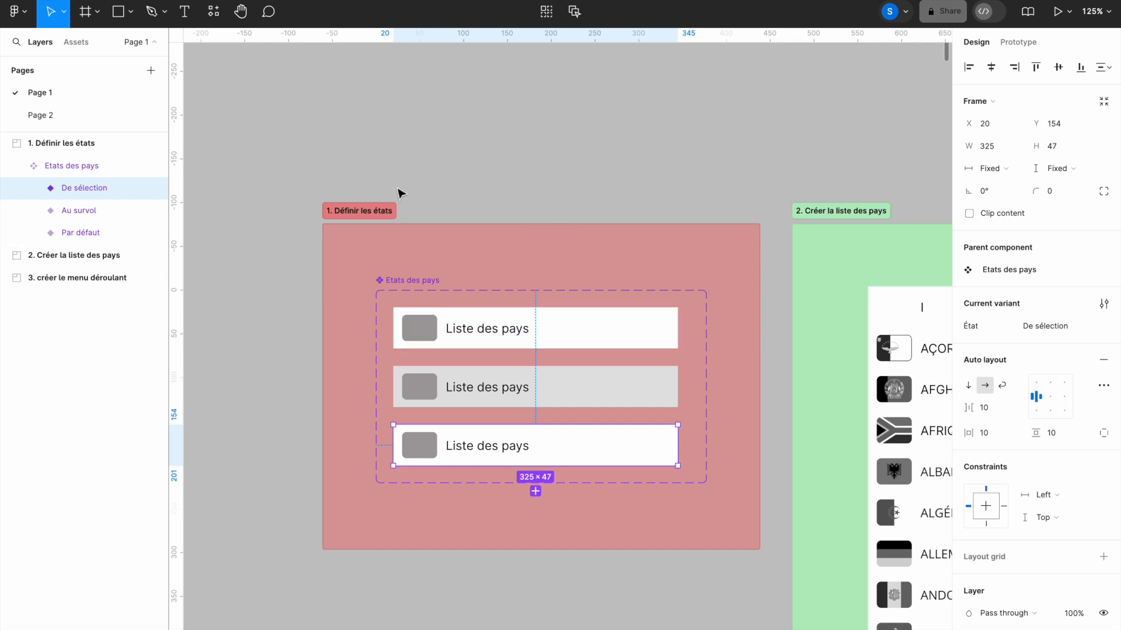
key(shift+0)
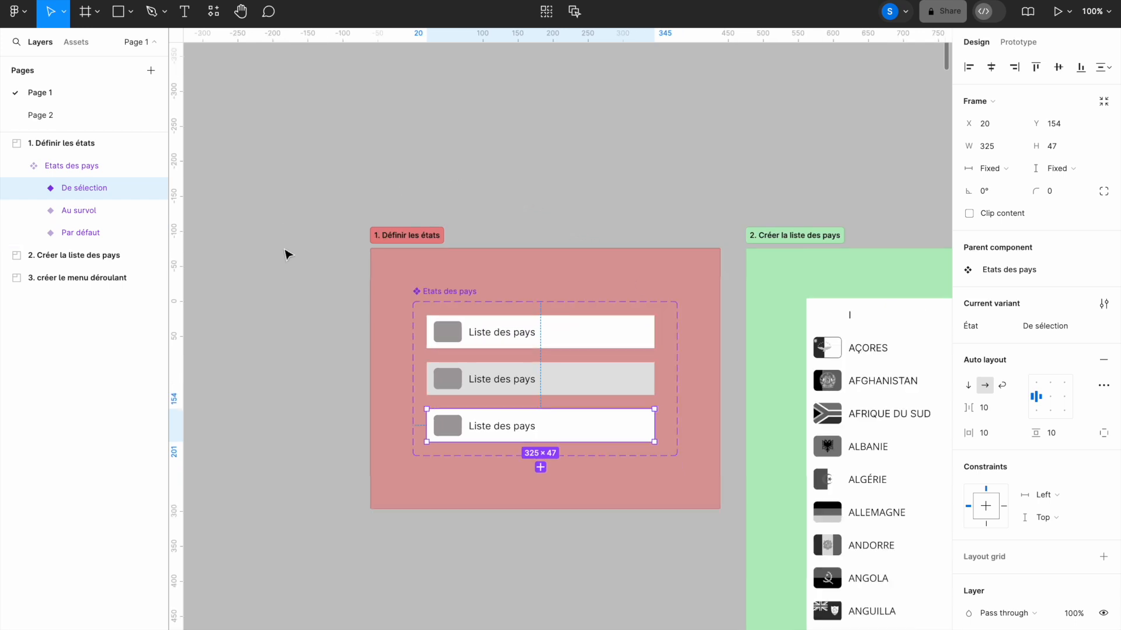
key(minus)
drag(533, 230, 387, 280)
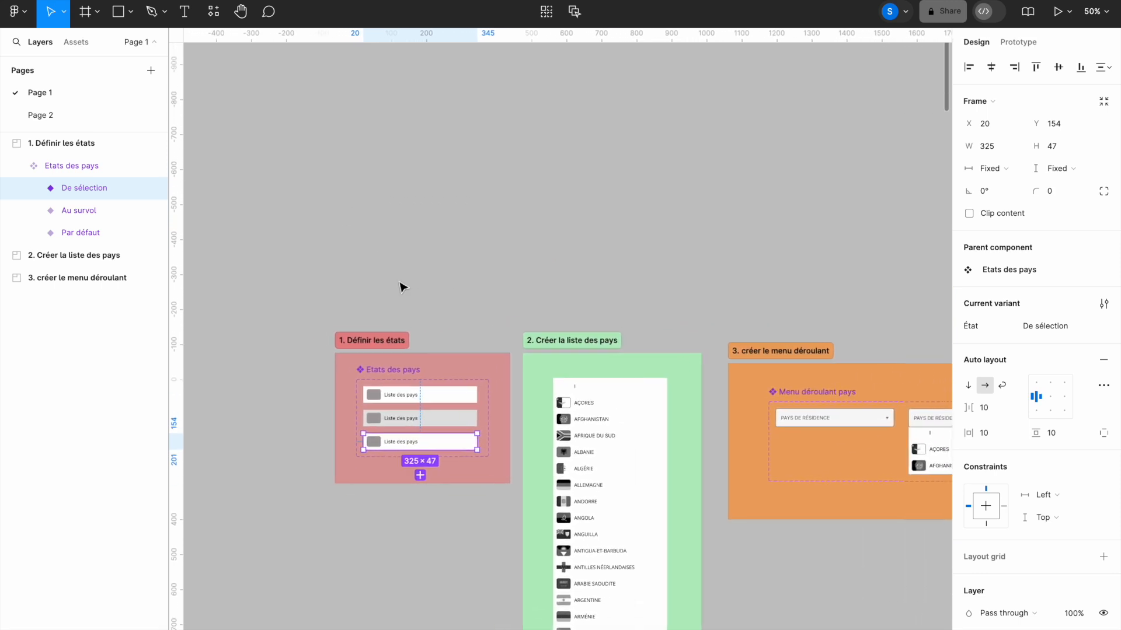
click(85, 16)
click(357, 160)
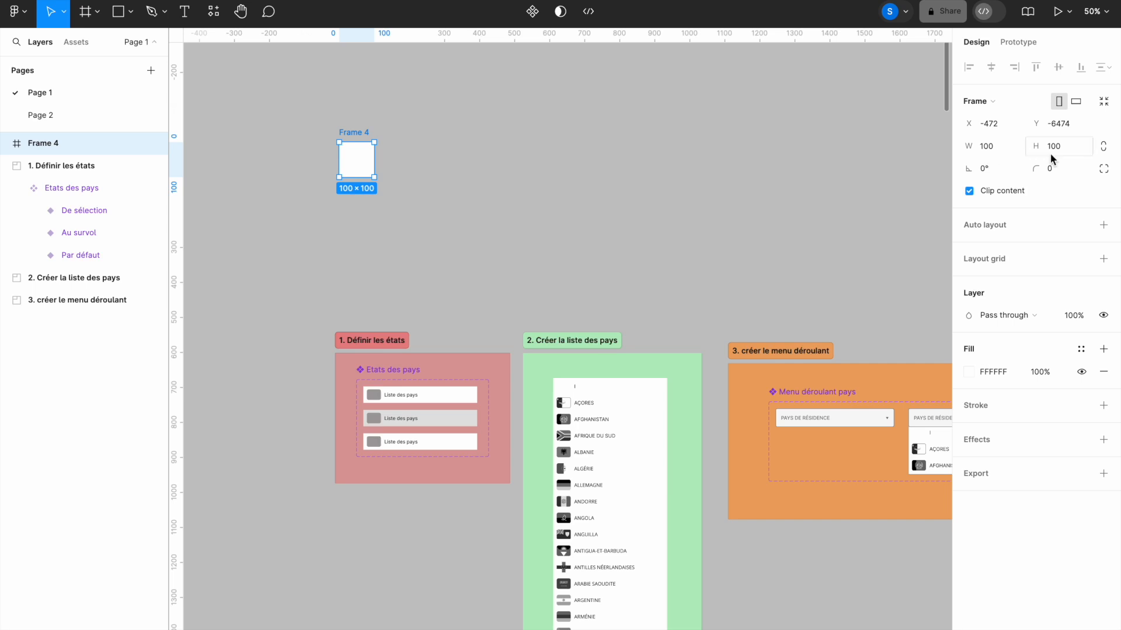
- Resize Frame 4 to 500×400 and move it just above the Définir les états section
click(983, 145)
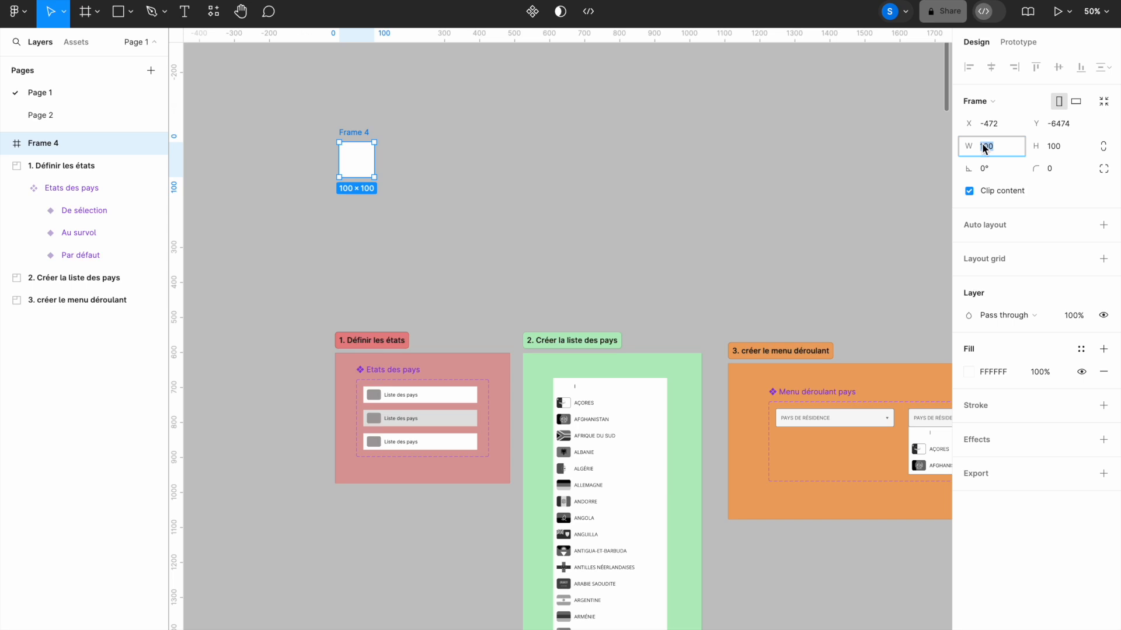
text(500)
click(1055, 146)
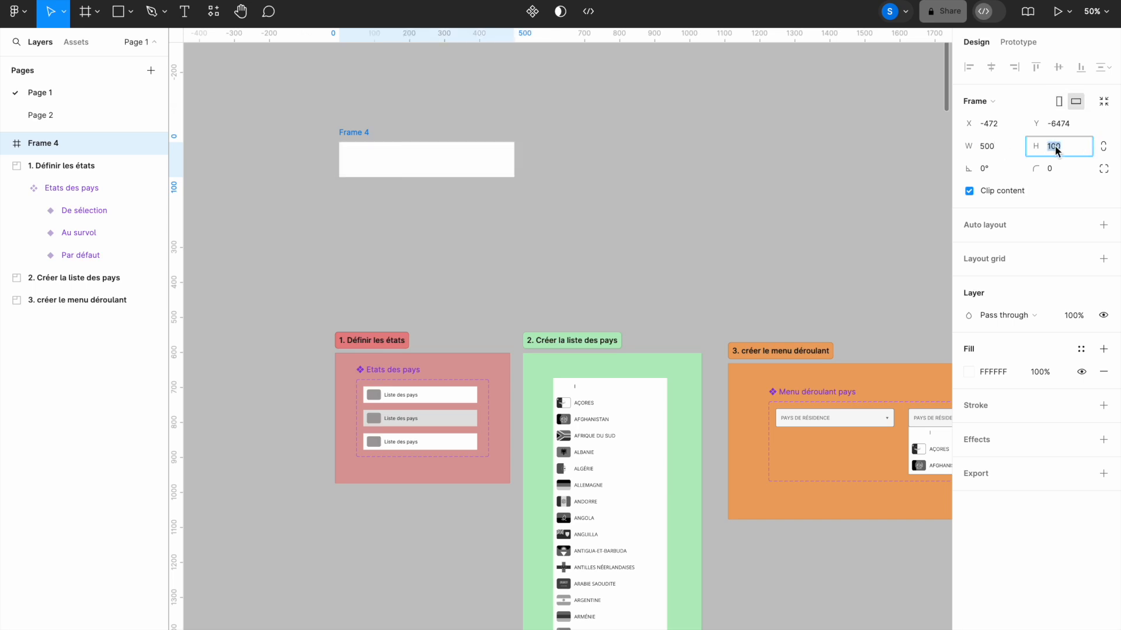
text(45)
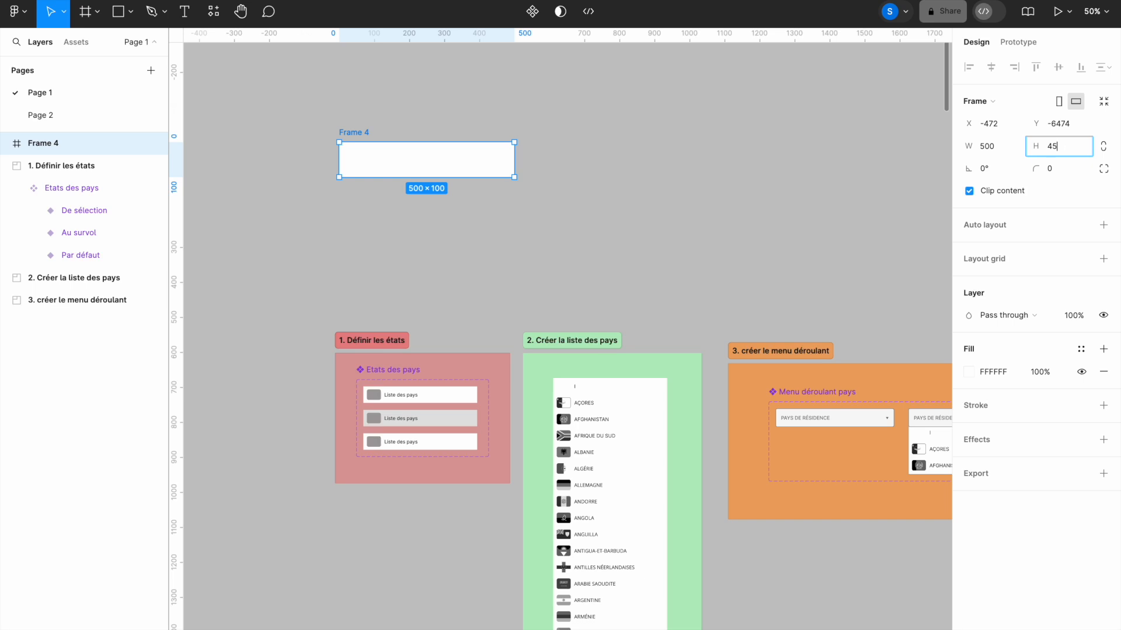
key(BackSpace)
text(00)
key(Return)
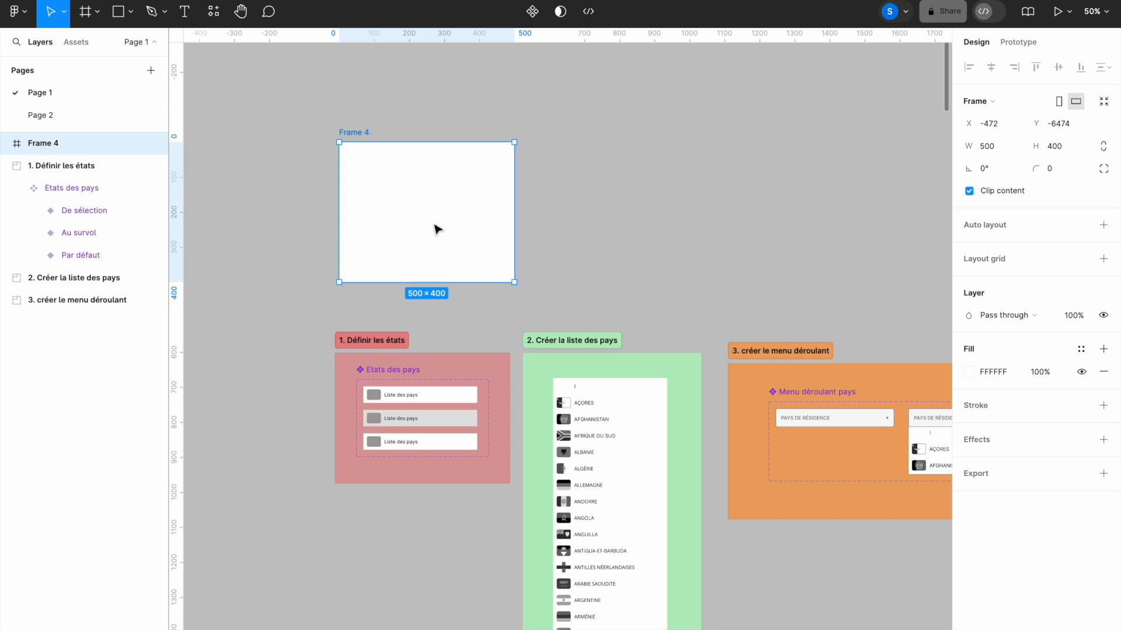
drag(358, 132, 350, 155)
- Rename the frame to 'Écran test'
double_click(347, 154)
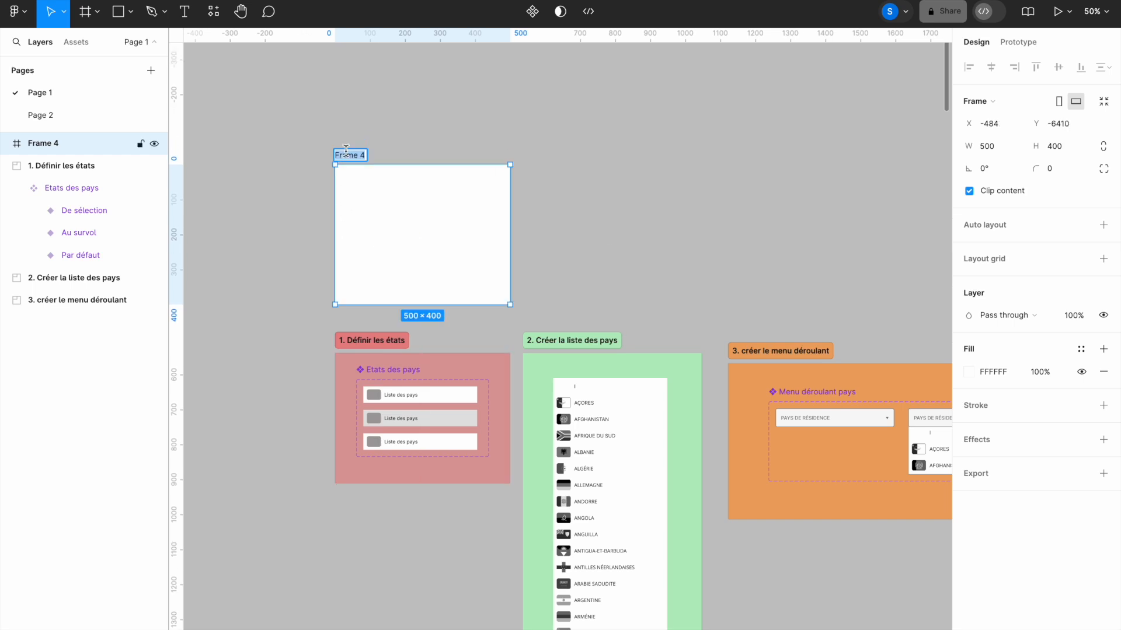
text(E)
click(341, 113)
text(cran)
text(test)
click(565, 188)
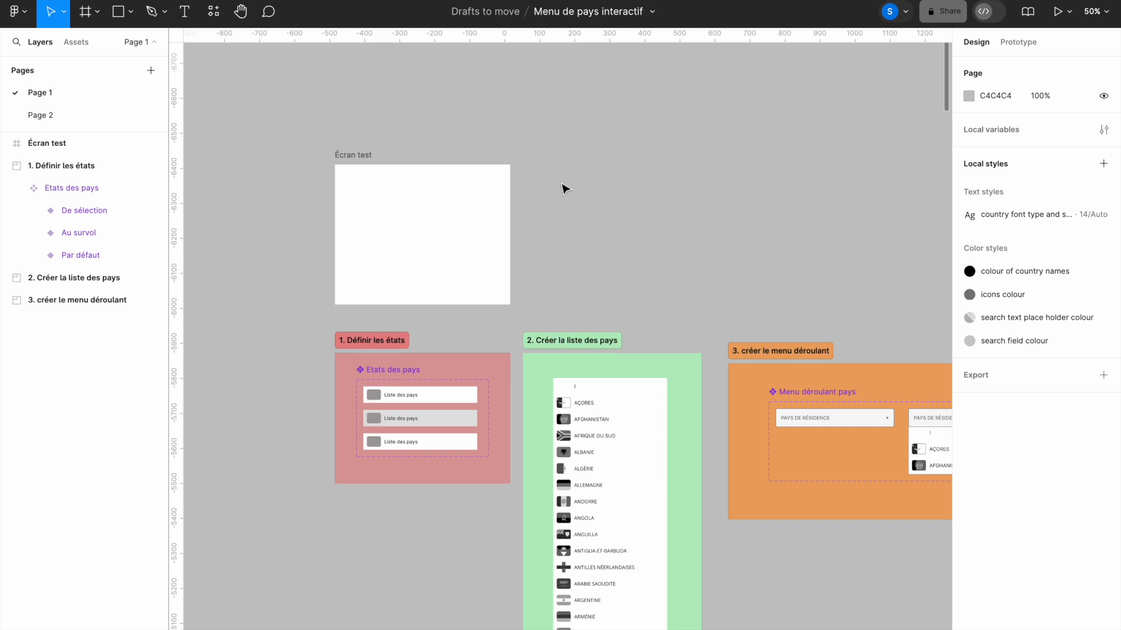
- Copy the Par défaut country row into the Écran test frame
click(443, 403)
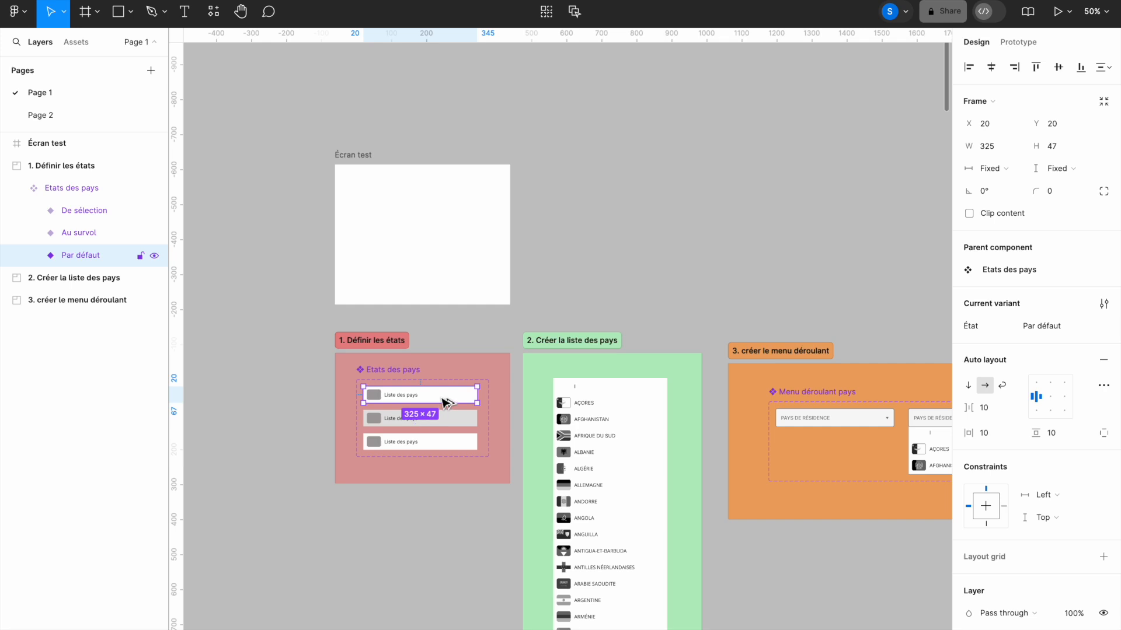
drag(443, 403, 444, 194)
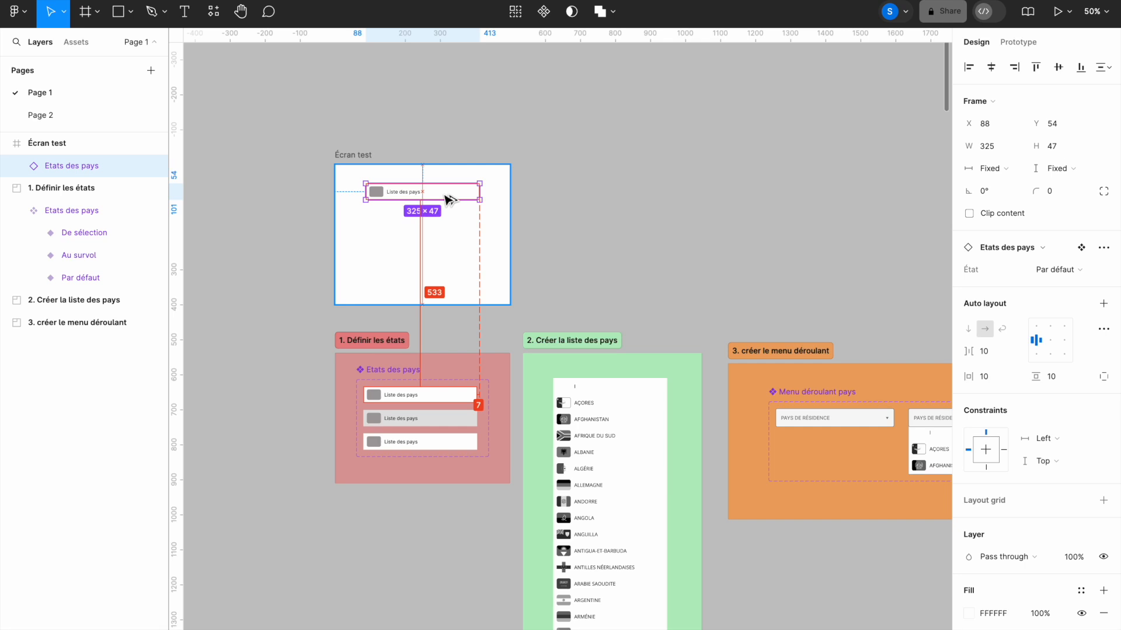
drag(448, 199, 447, 199)
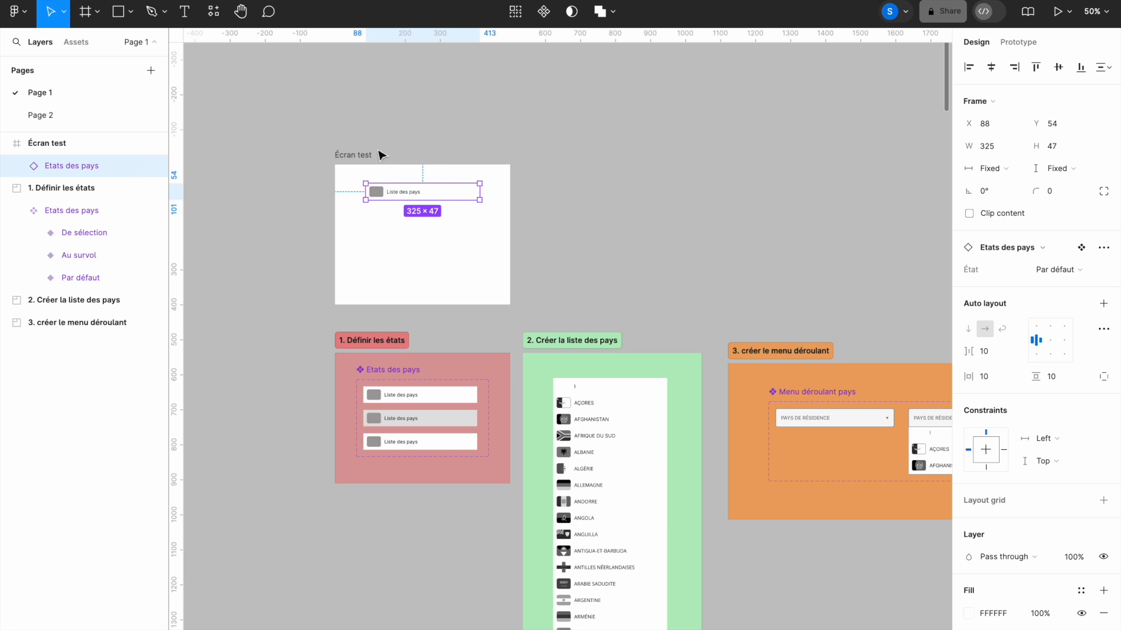
click(353, 156)
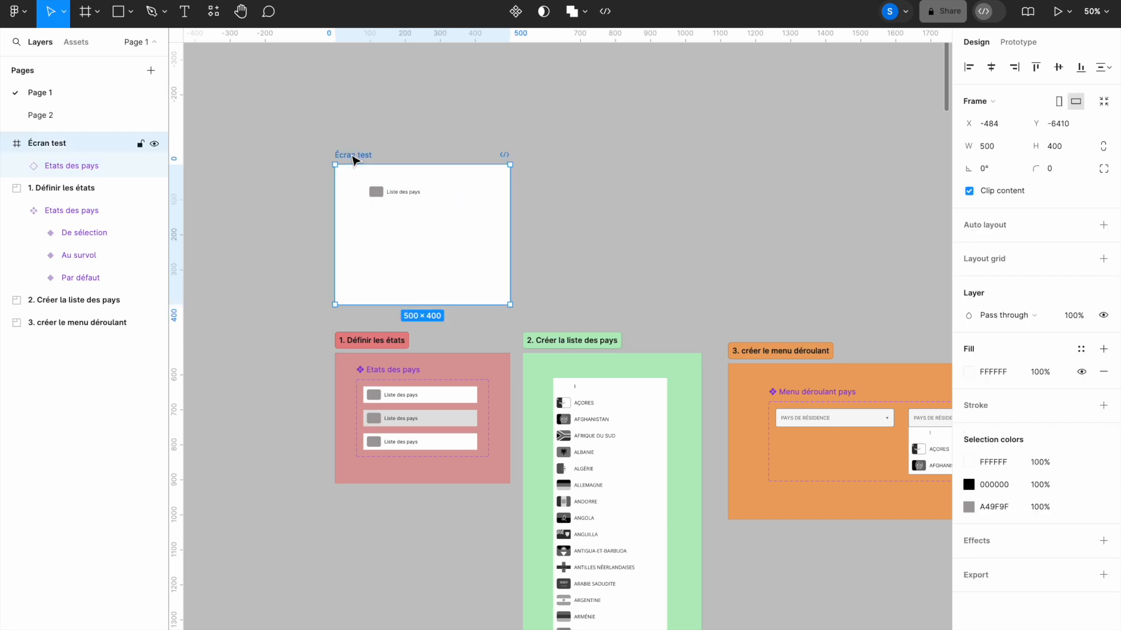
click(1058, 13)
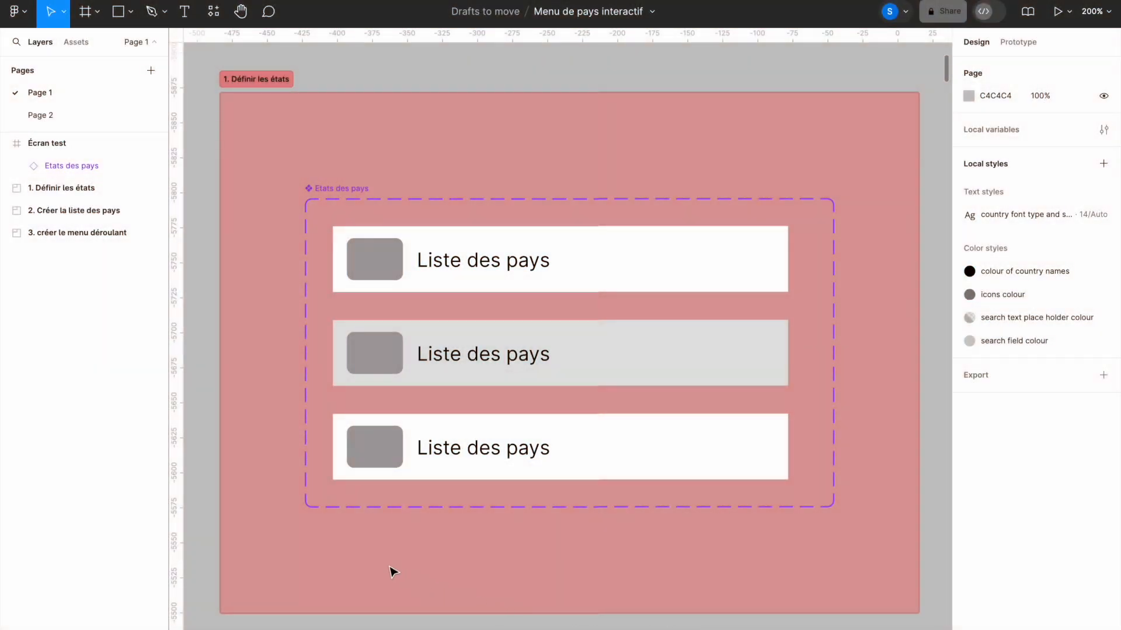
click(694, 271)
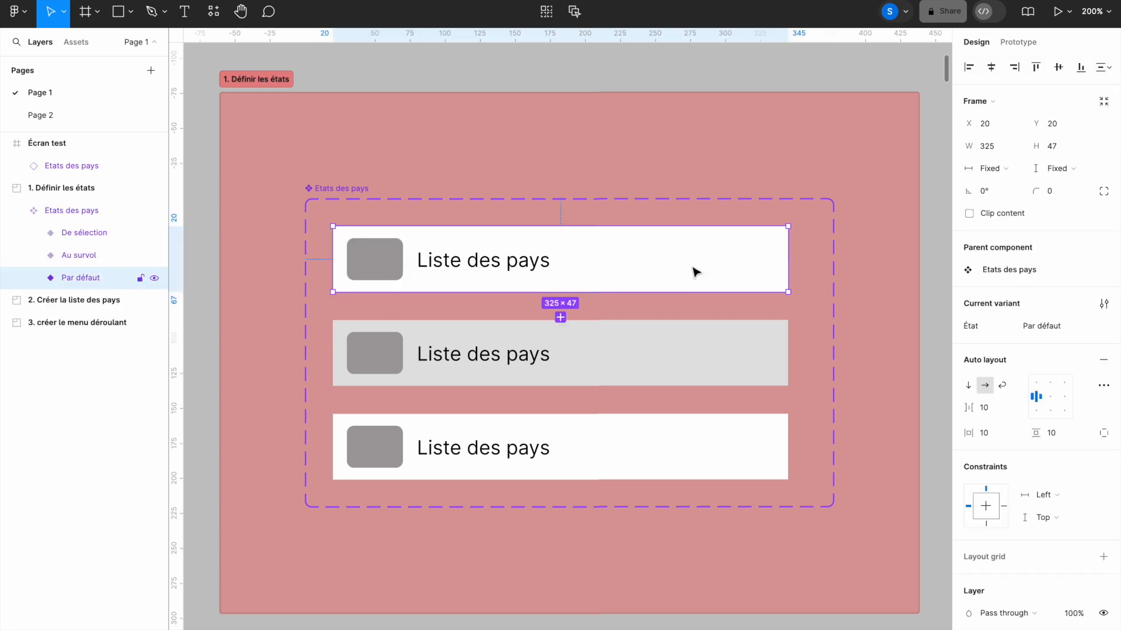
click(693, 352)
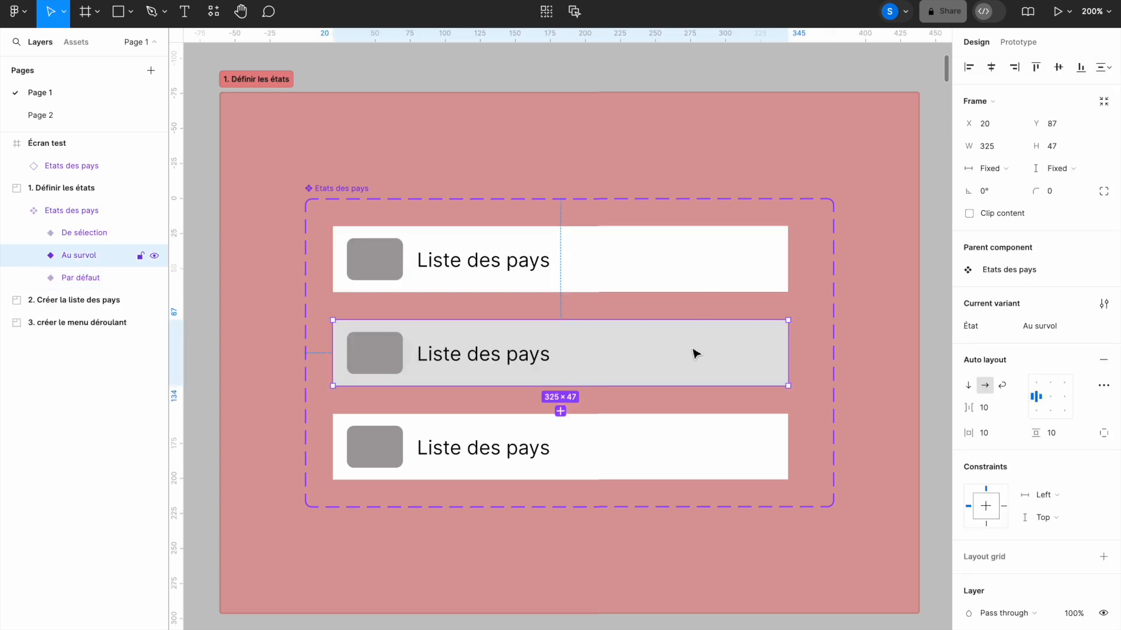
click(690, 455)
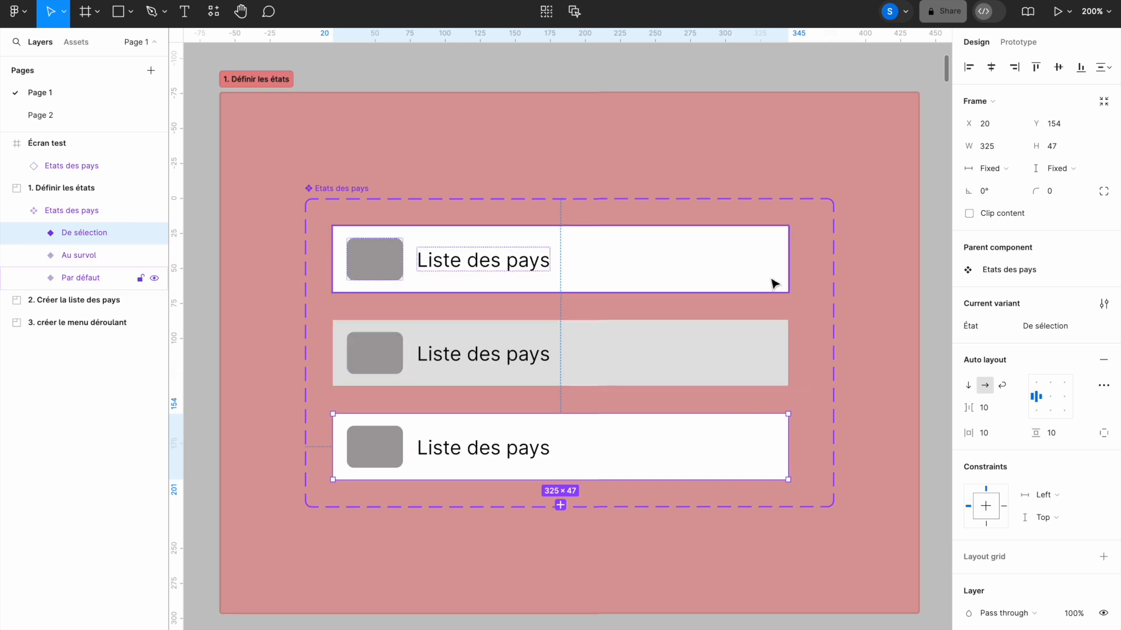
click(1021, 47)
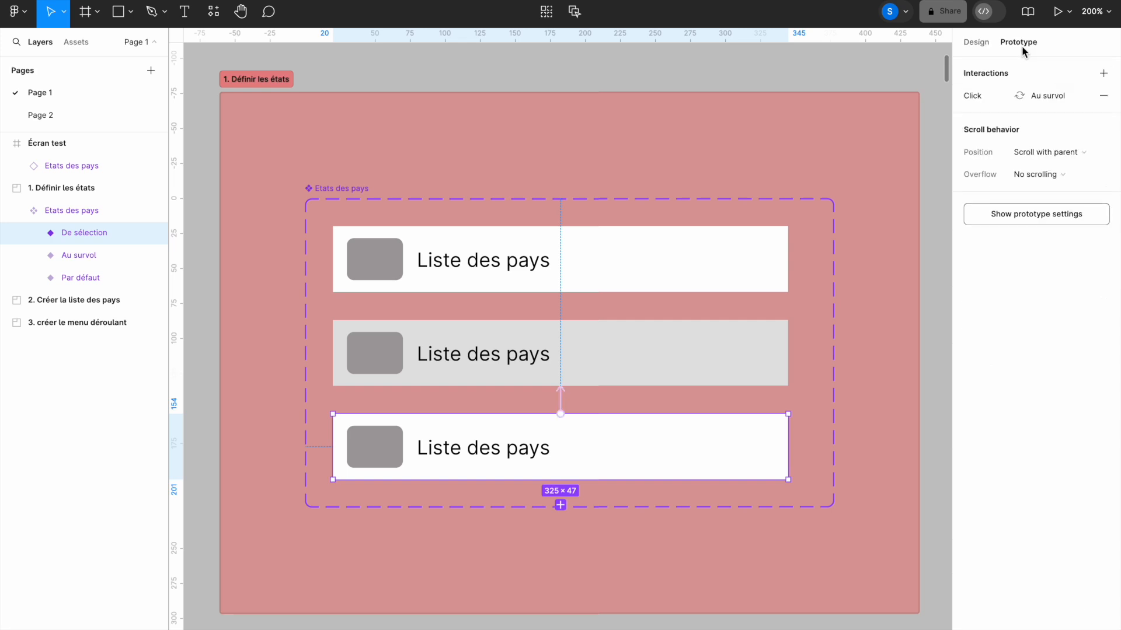
click(613, 287)
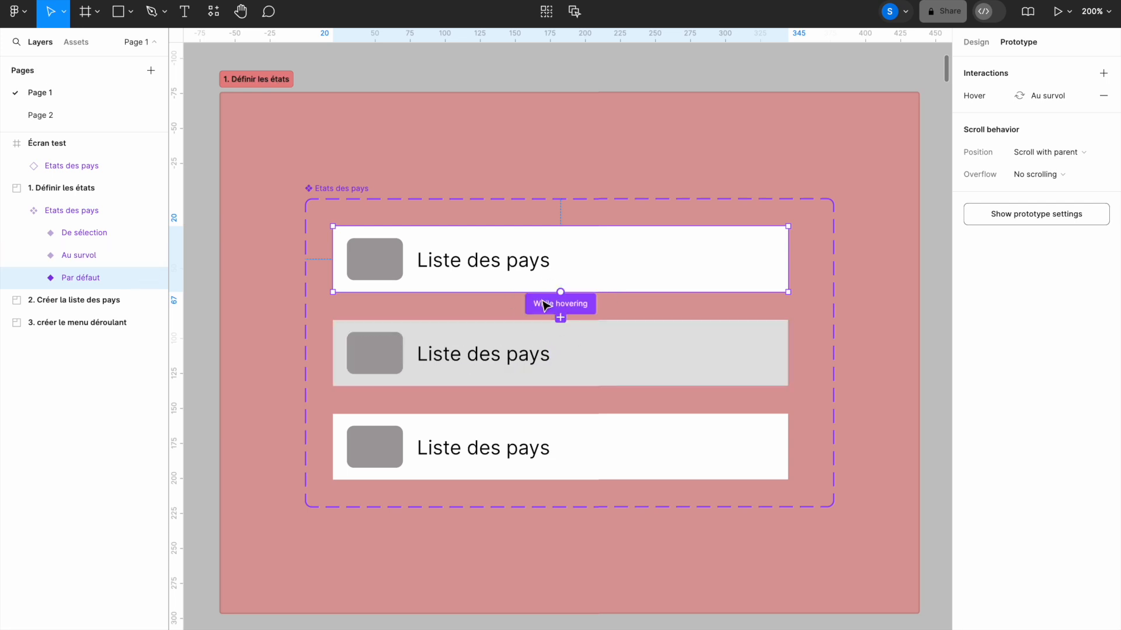
click(579, 450)
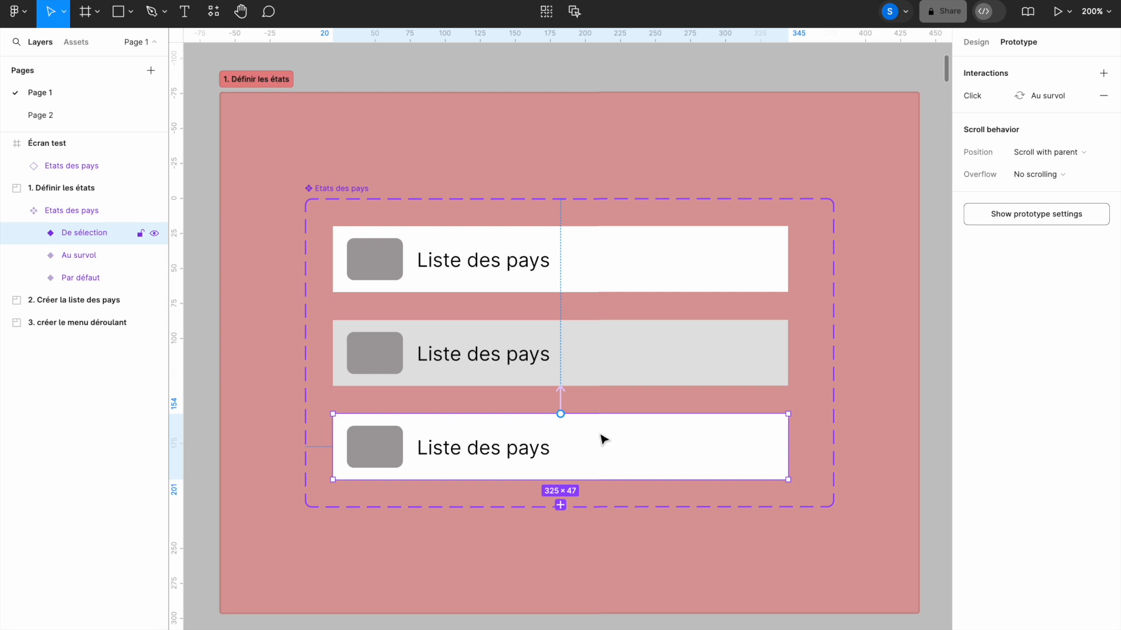
click(970, 43)
click(708, 264)
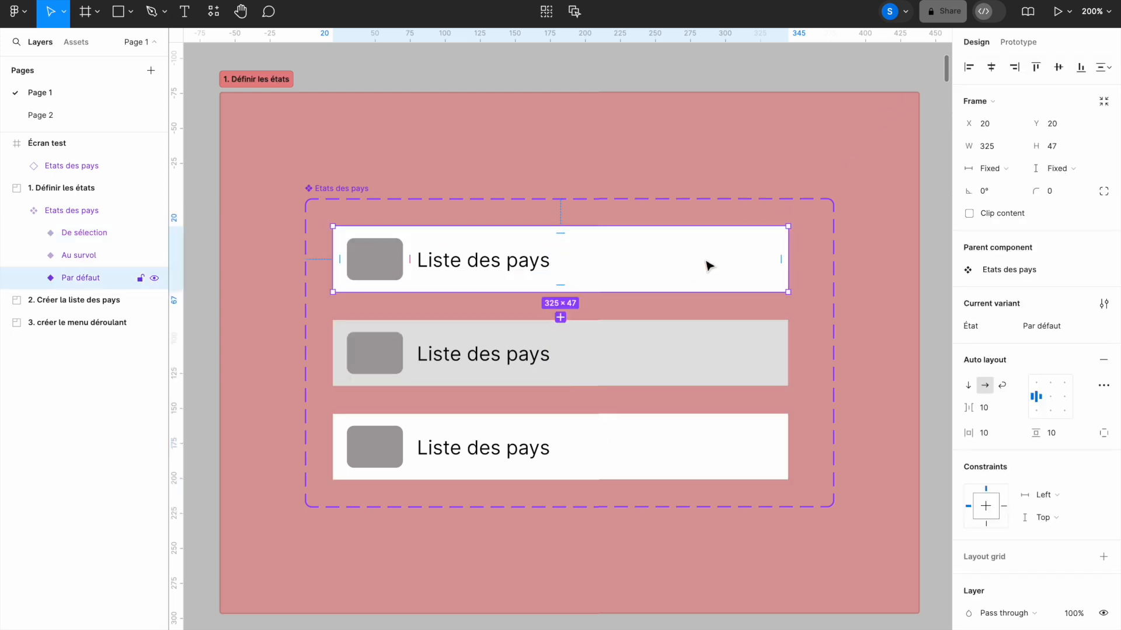
key(shift+0)
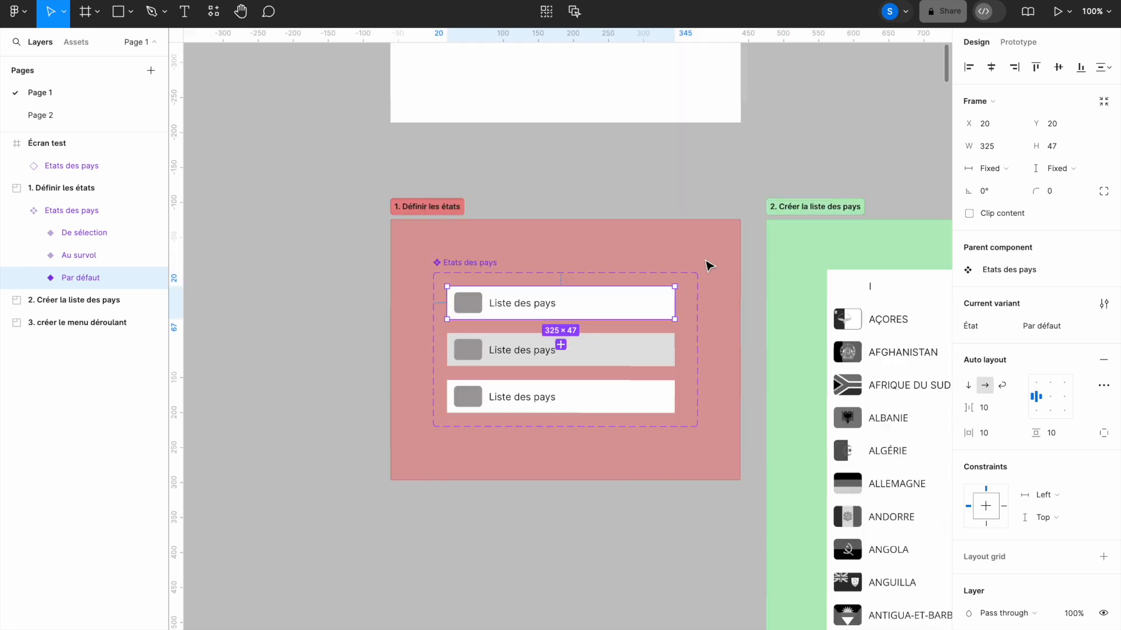
drag(758, 278, 517, 204)
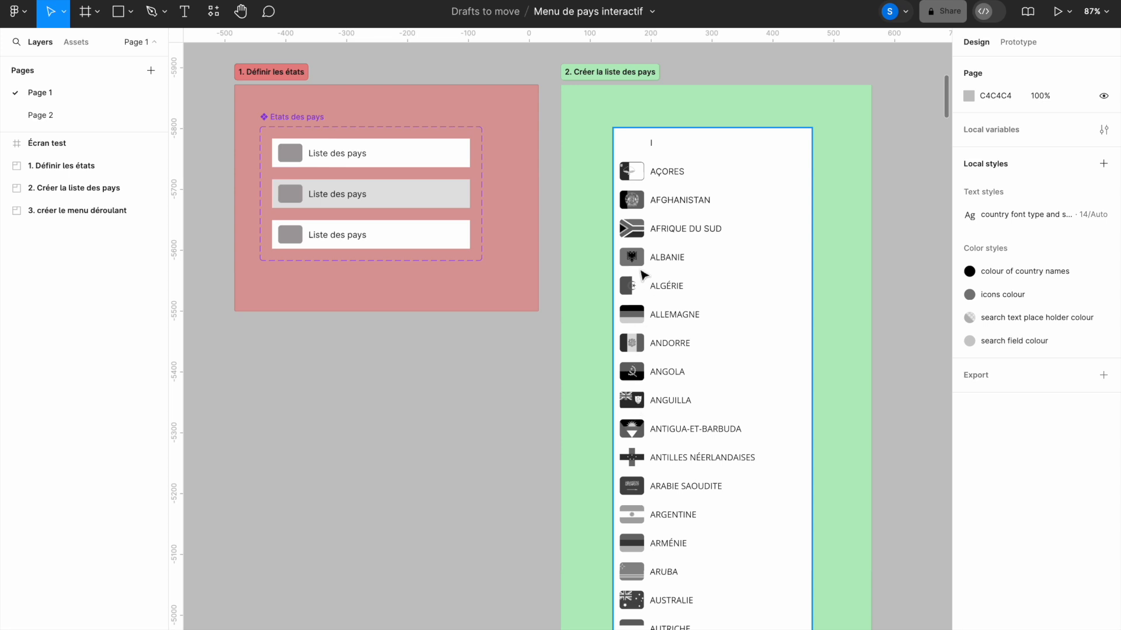
- Add a text label reading 'Liste ds pays' below the states section and select its text
click(187, 18)
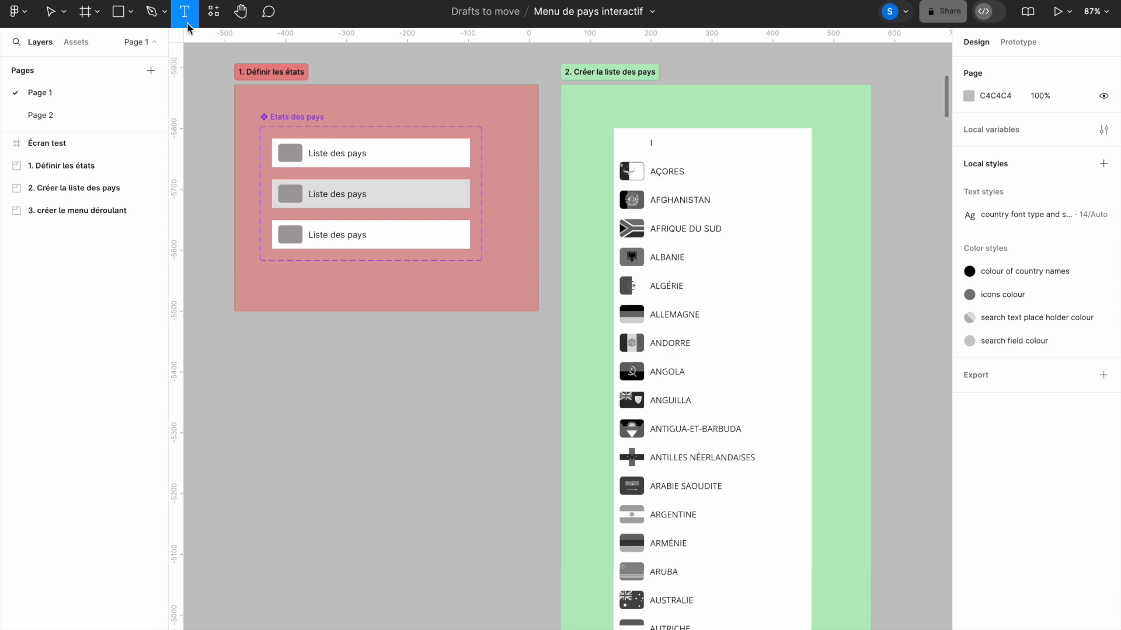
click(245, 384)
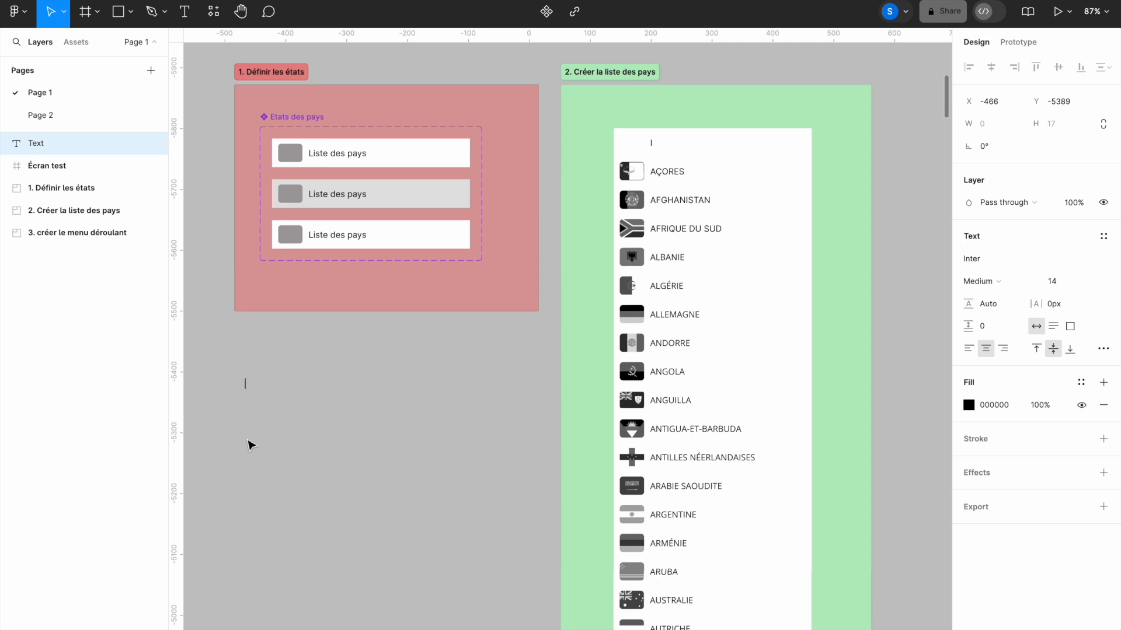
text(Liste ds pays)
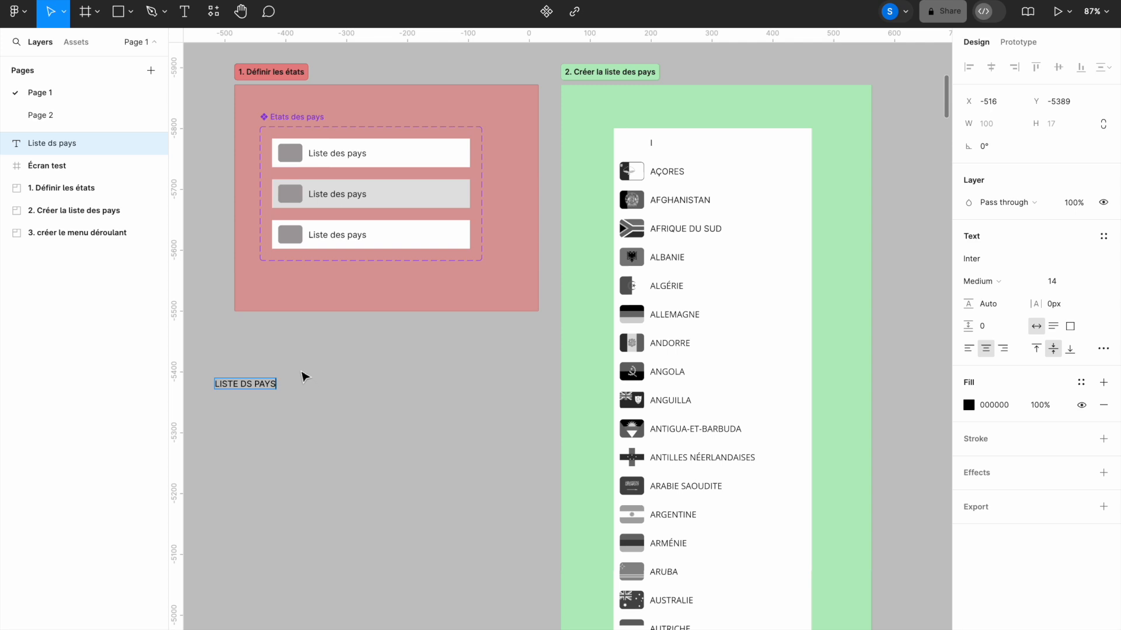
double_click(259, 380)
click(1054, 258)
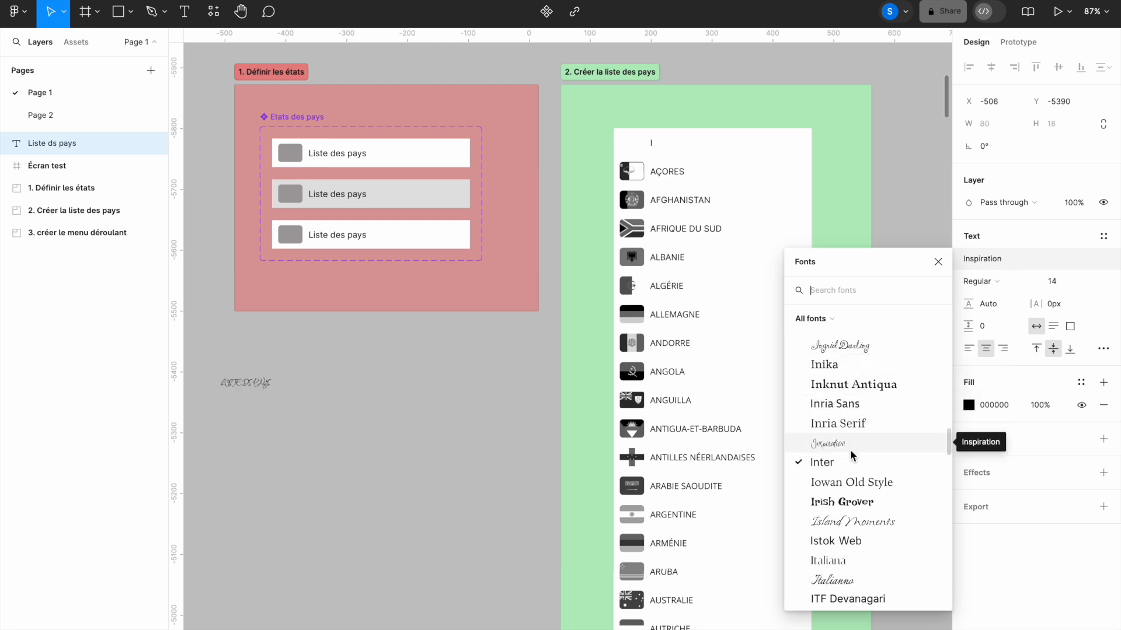
- Try Iowan Old Style on the label, then switch its font back to Inter
click(847, 483)
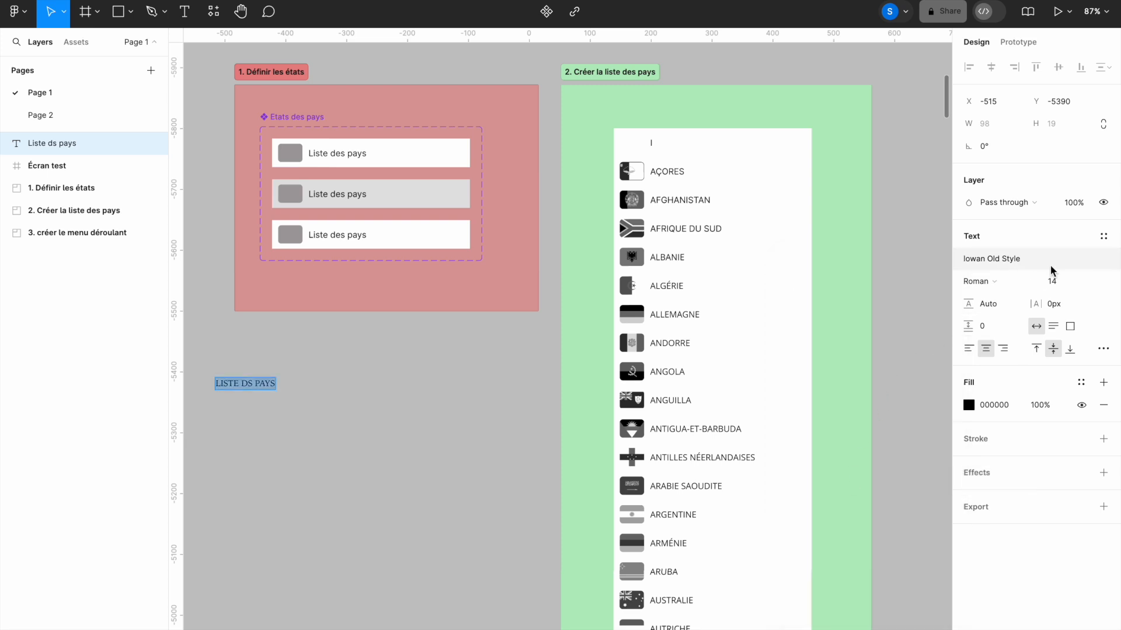
click(1066, 256)
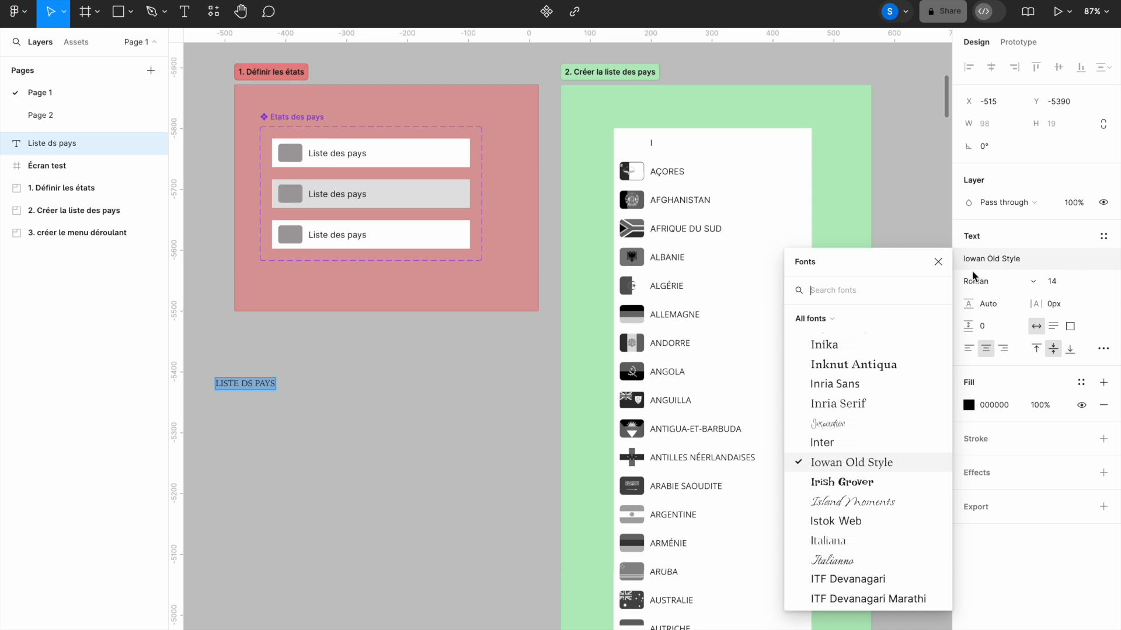
click(853, 443)
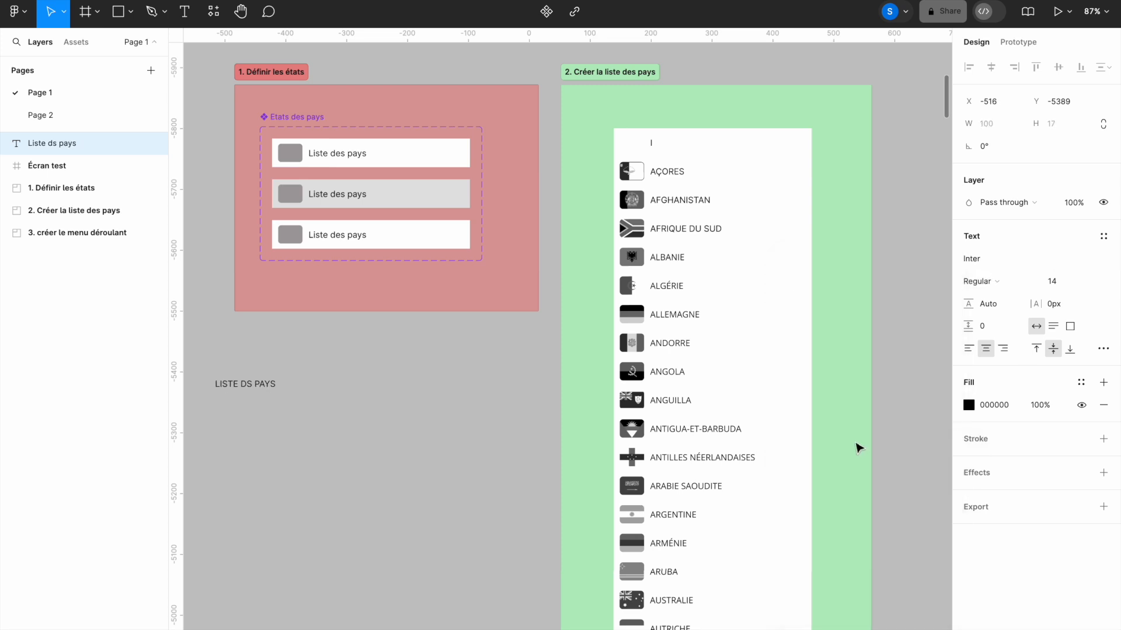
- Keep the label's font weight at Regular
click(1031, 284)
click(1033, 284)
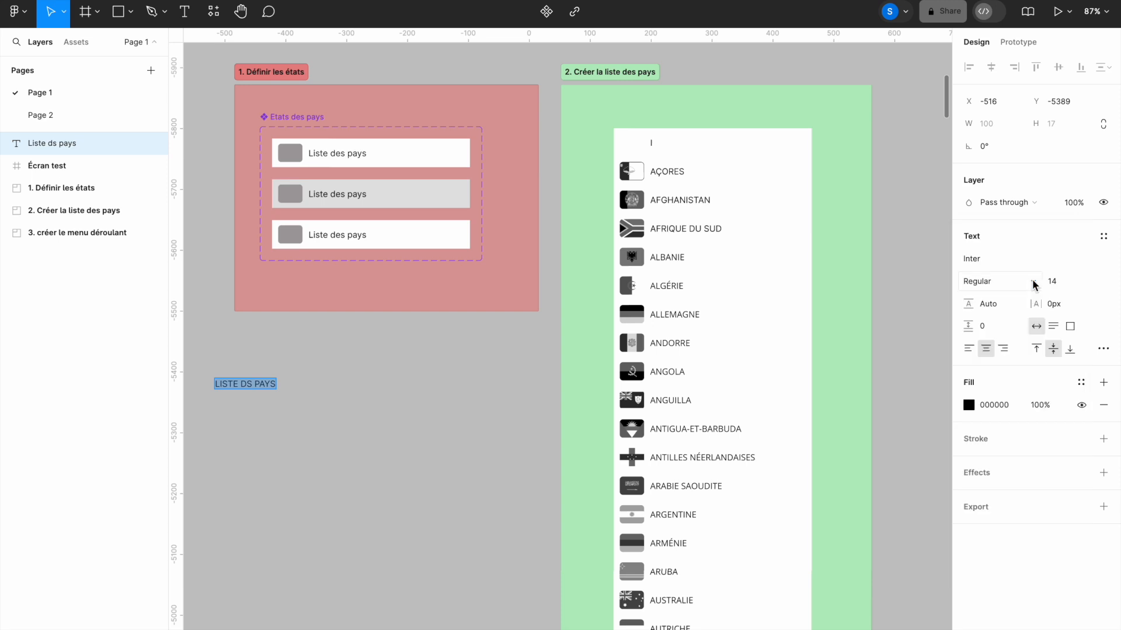
click(1034, 282)
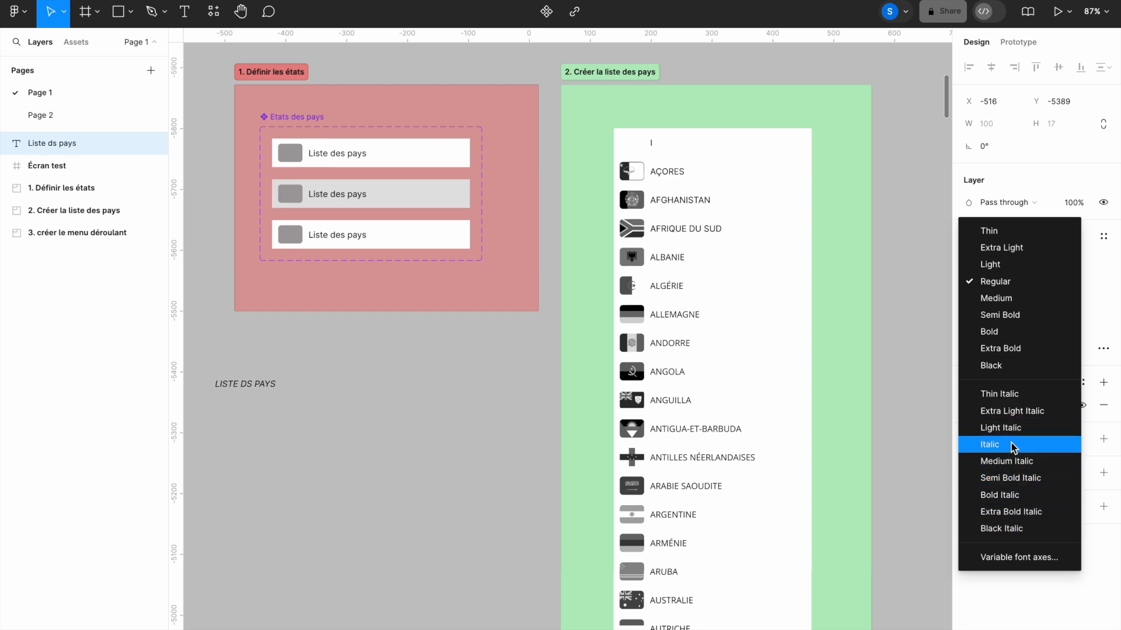
click(1016, 283)
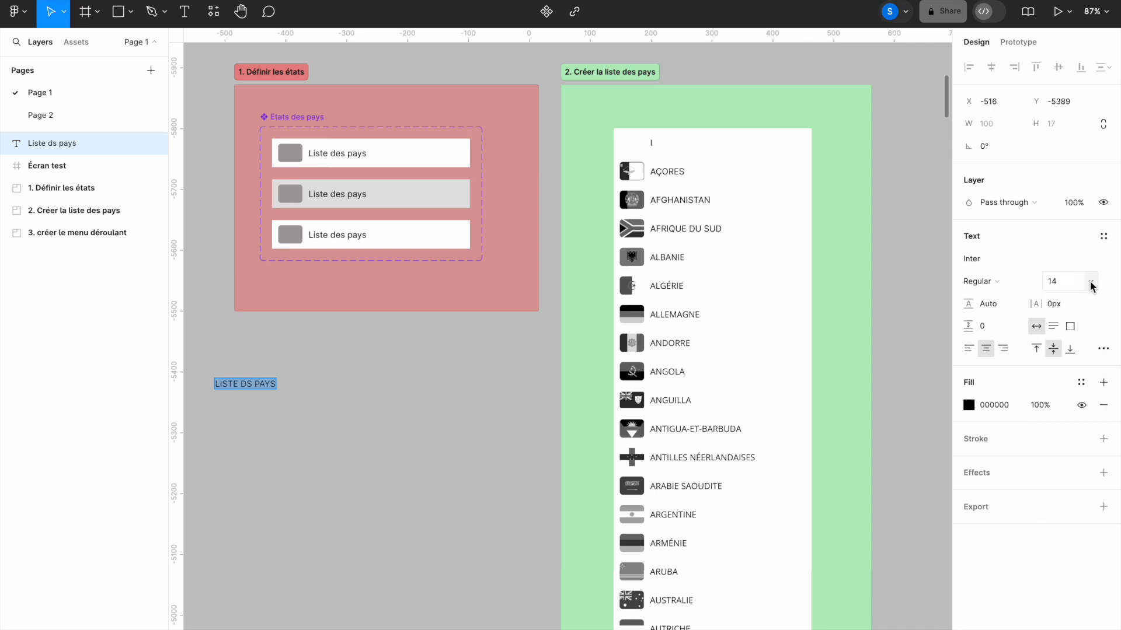
- Set the label's font size to 14 after briefly trying 60, then exit text editing
click(1090, 281)
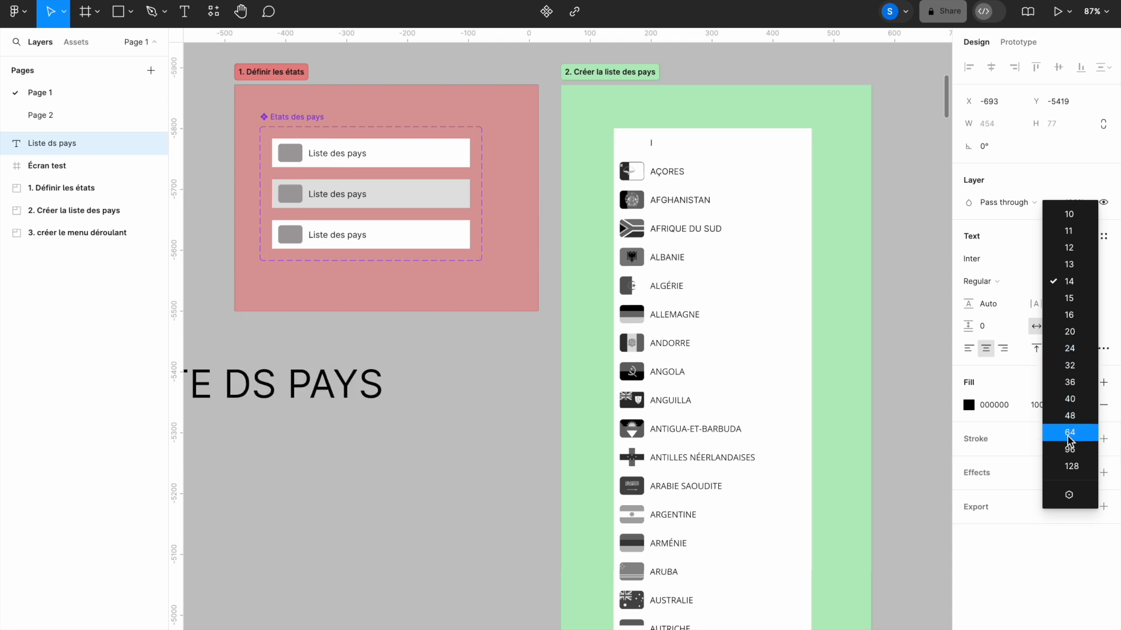
click(1074, 282)
click(1057, 283)
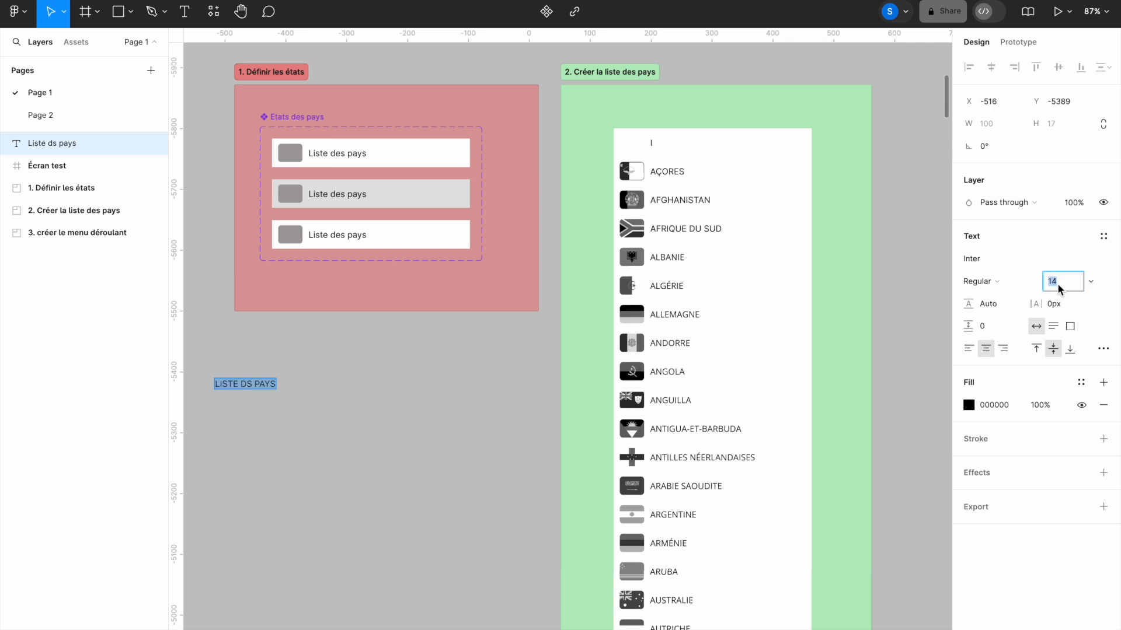
text(60)
key(Return)
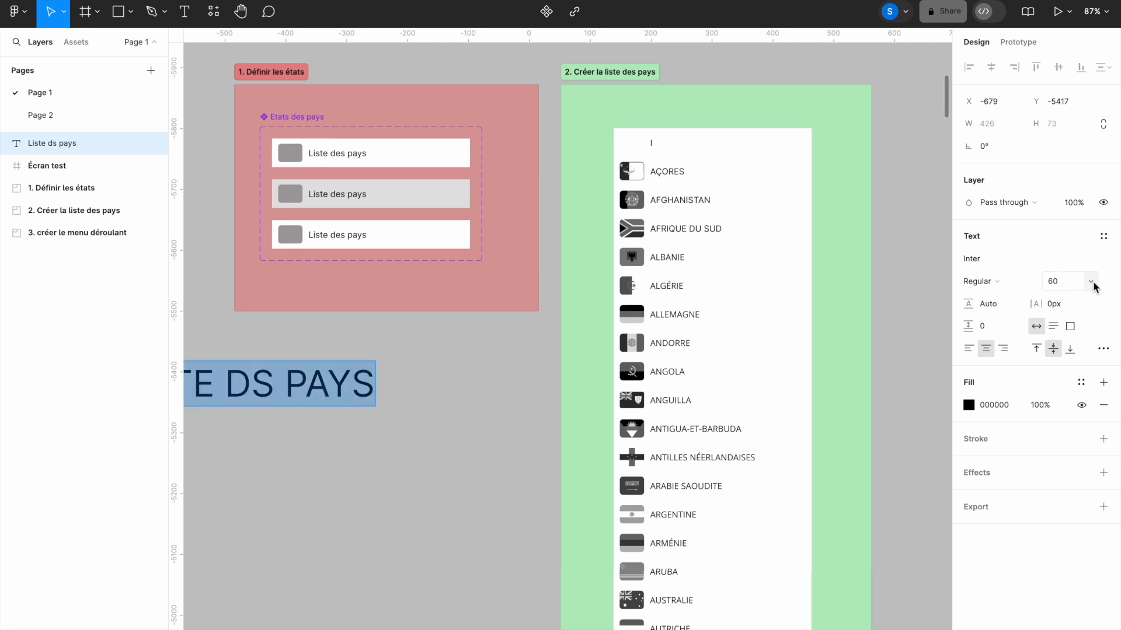
click(1091, 282)
click(1072, 374)
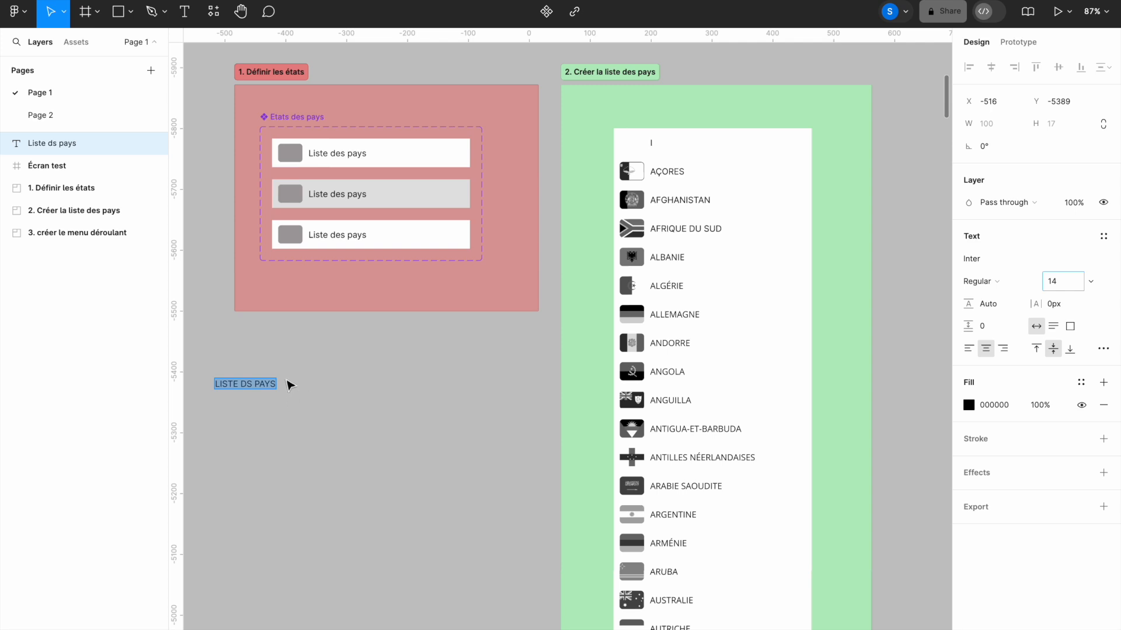
key(Escape)
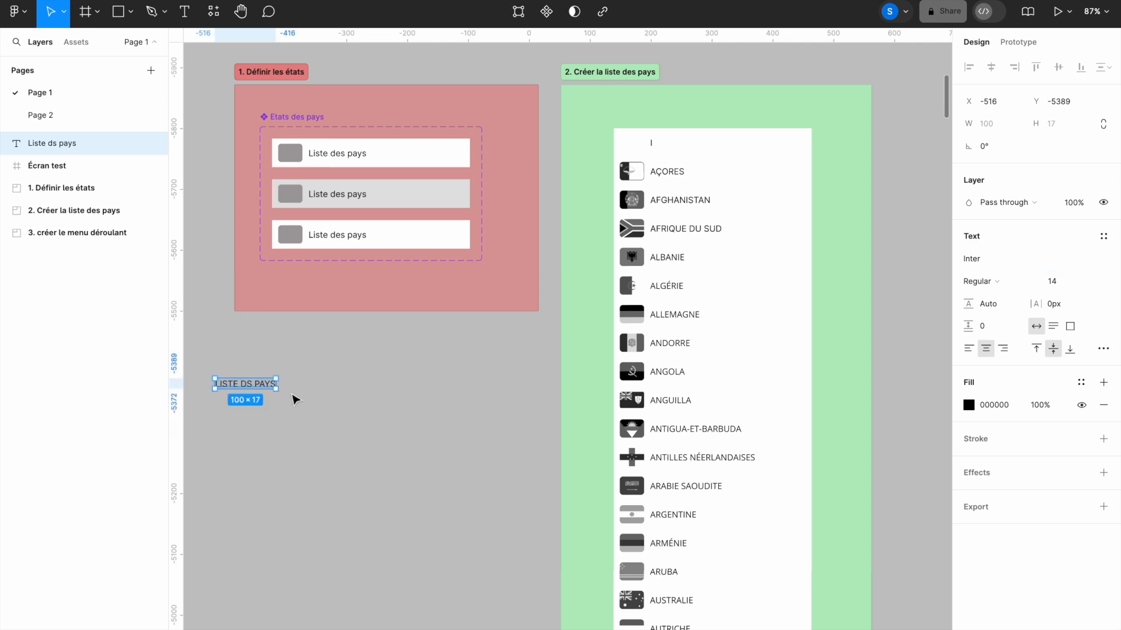
- Wrap the label in an auto-layout frame with Shift+A and give it a white FFFFFF fill
right_click(262, 388)
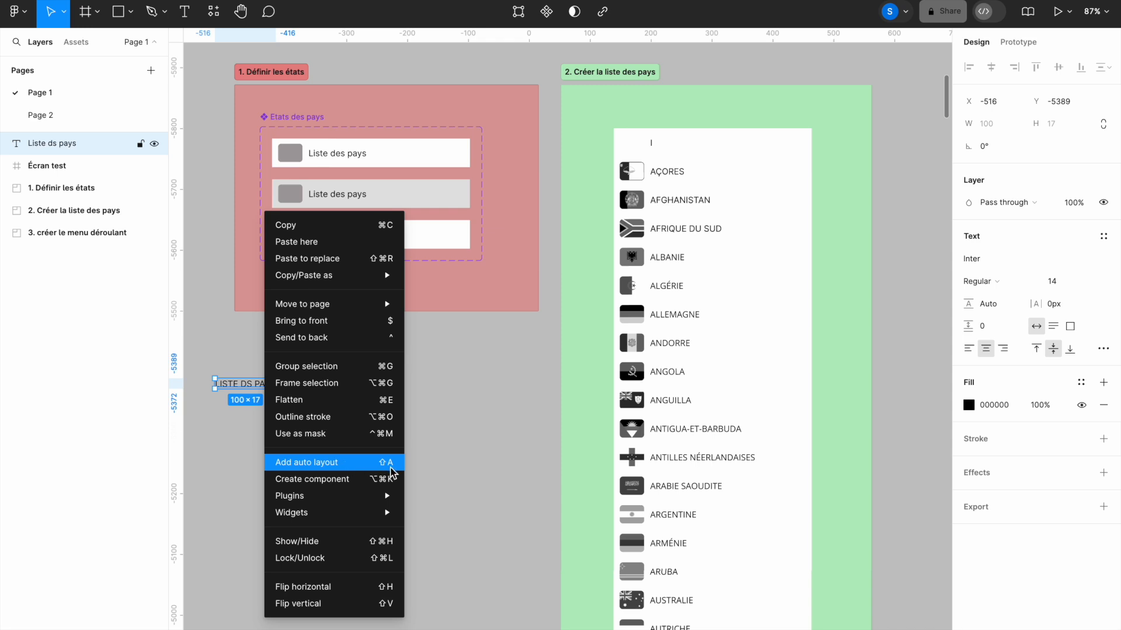
click(449, 476)
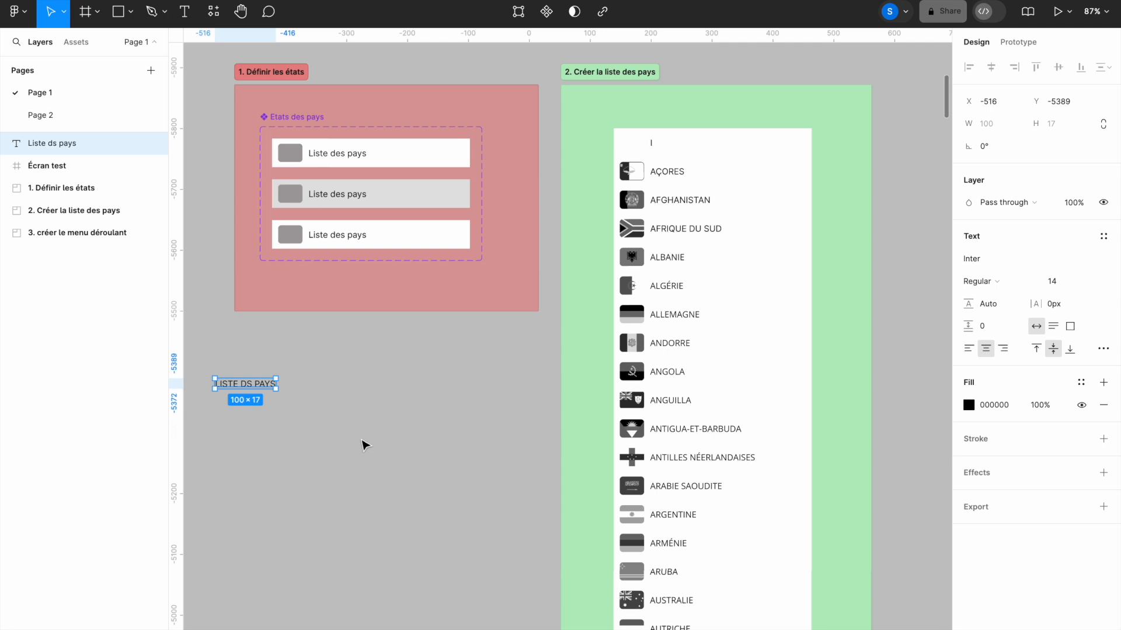
key(shift+a)
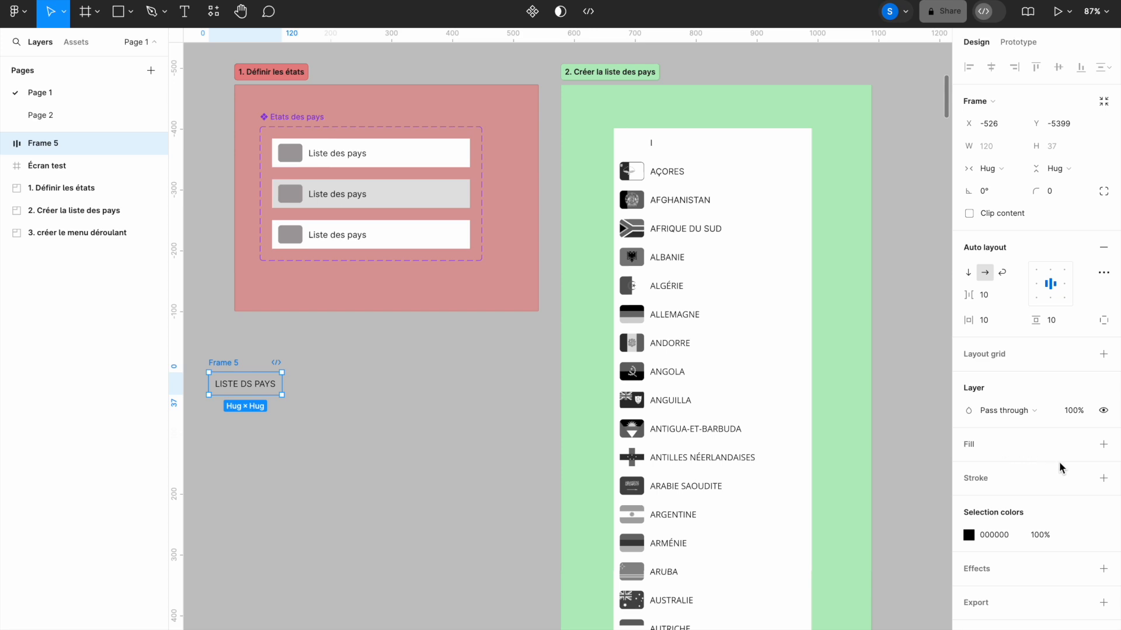
click(1104, 447)
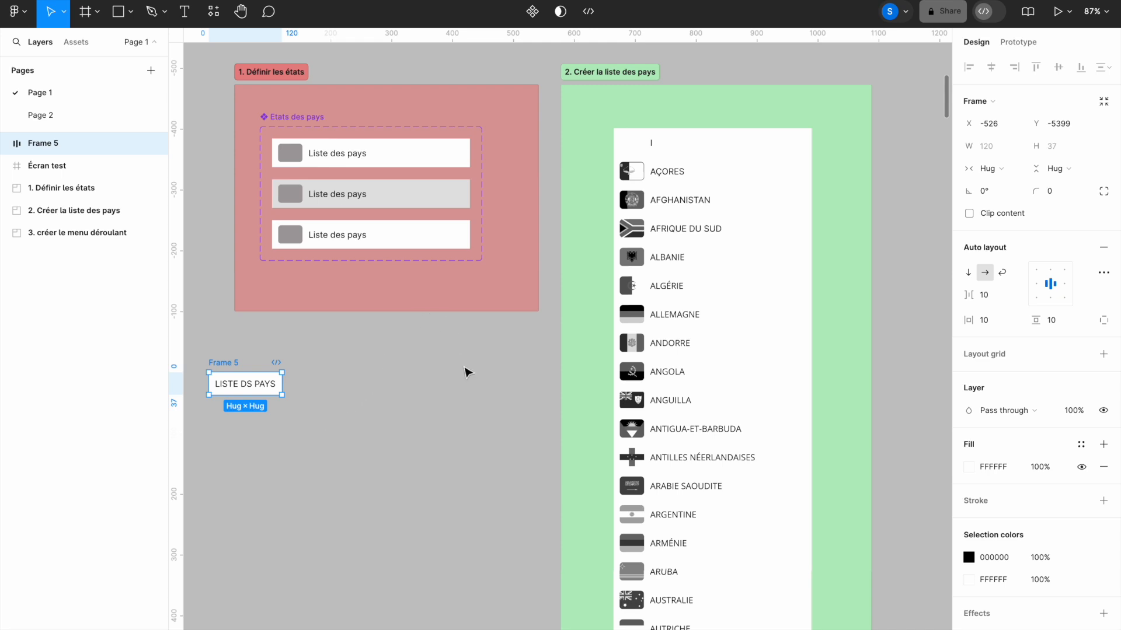
- Resize Frame 5 to 325×47 and align its label to the left
click(992, 149)
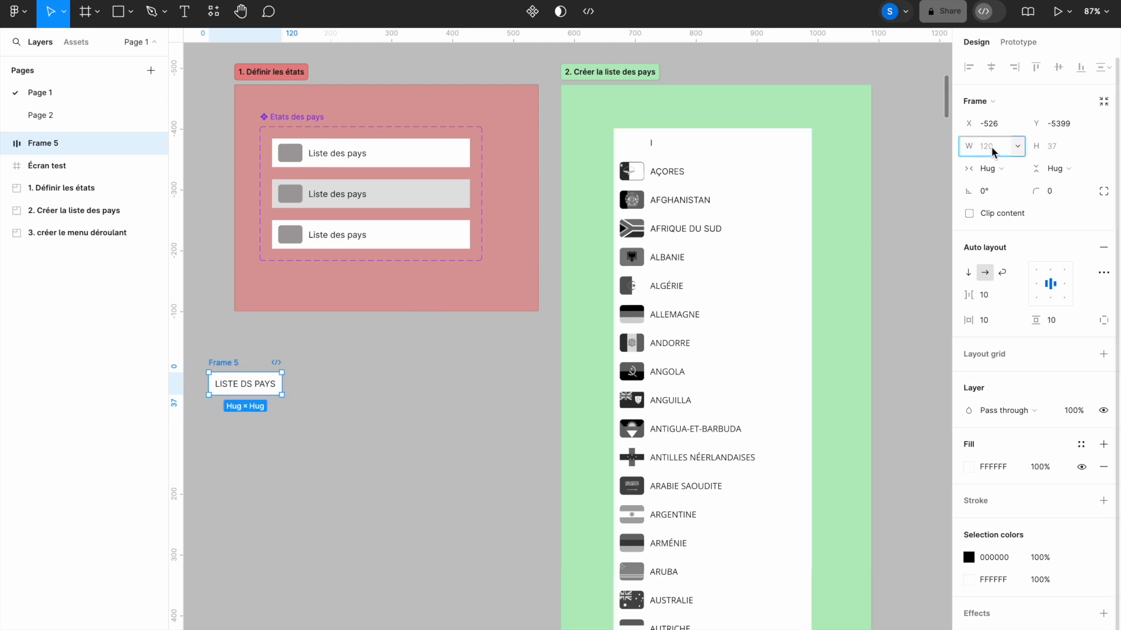
text(325)
click(1057, 147)
text(4)
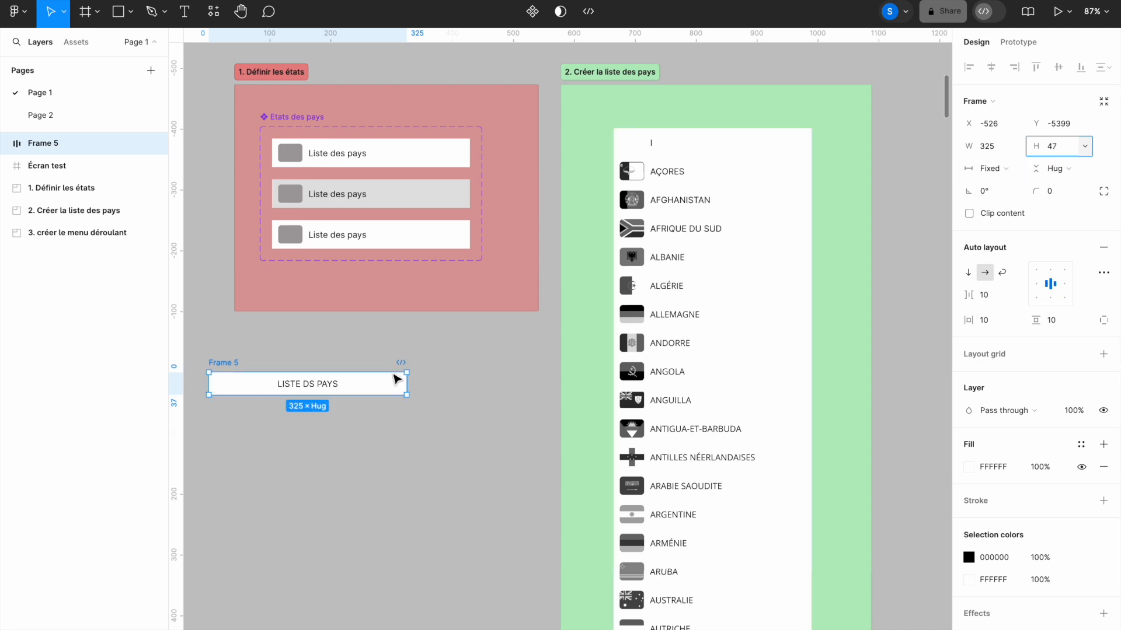
click(1038, 285)
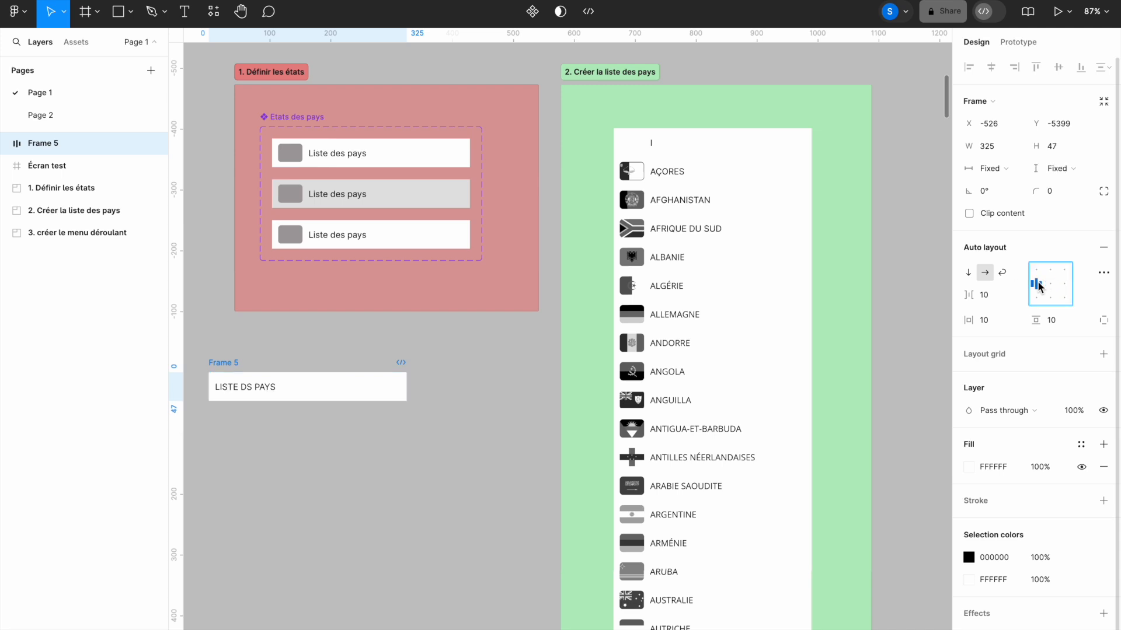
click(425, 341)
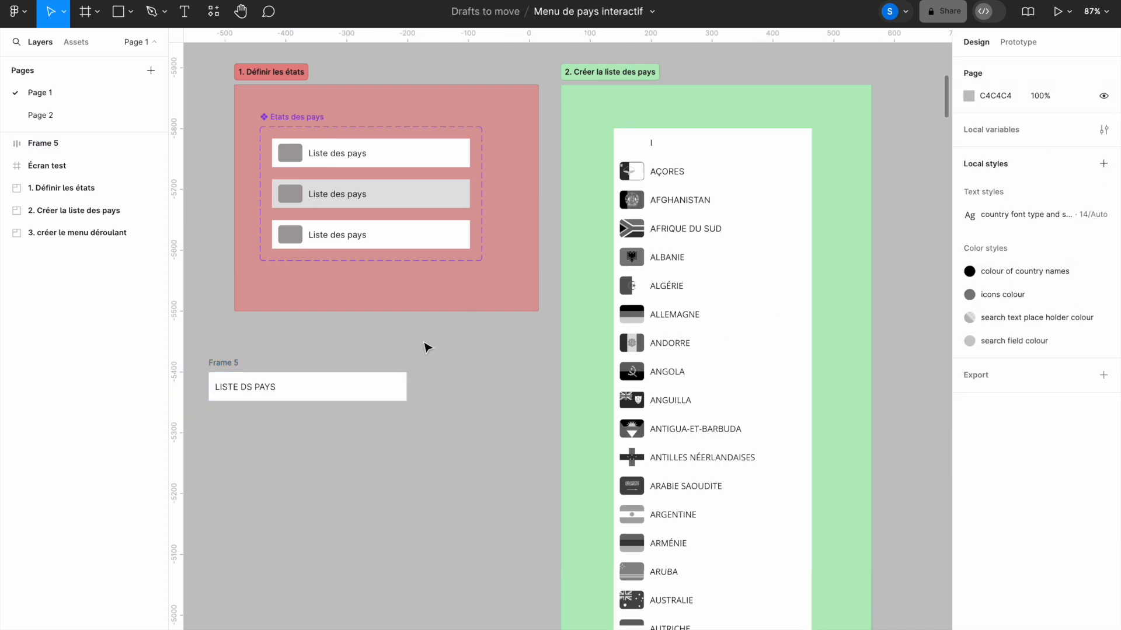
- Insert the missing E so the header text reads 'LISTE DES PAYS'
double_click(245, 386)
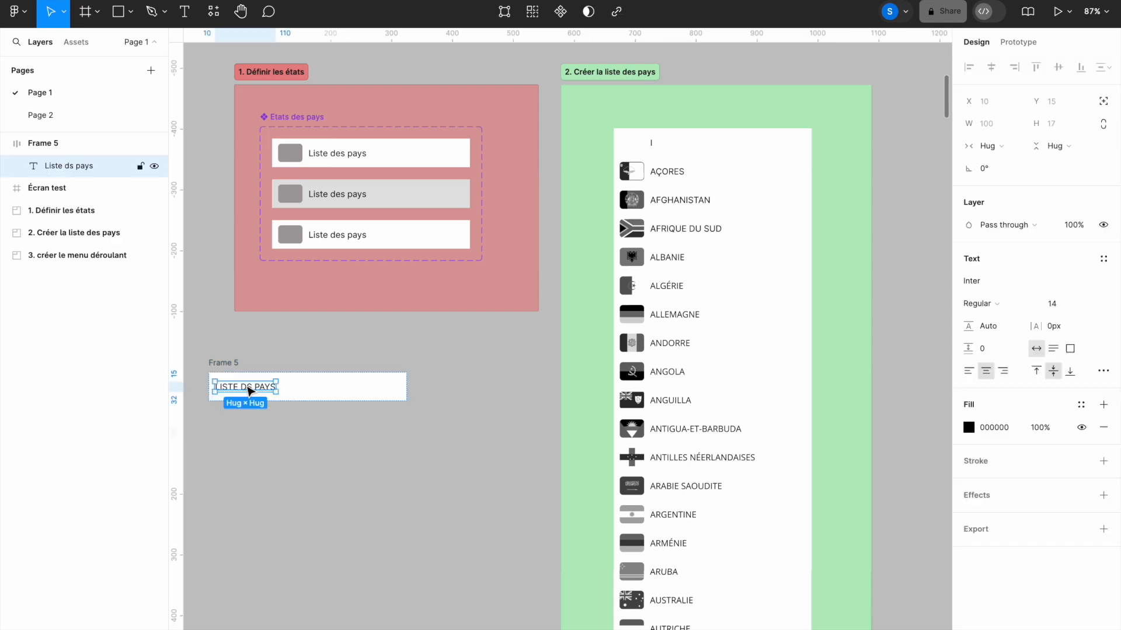
click(246, 386)
text(E)
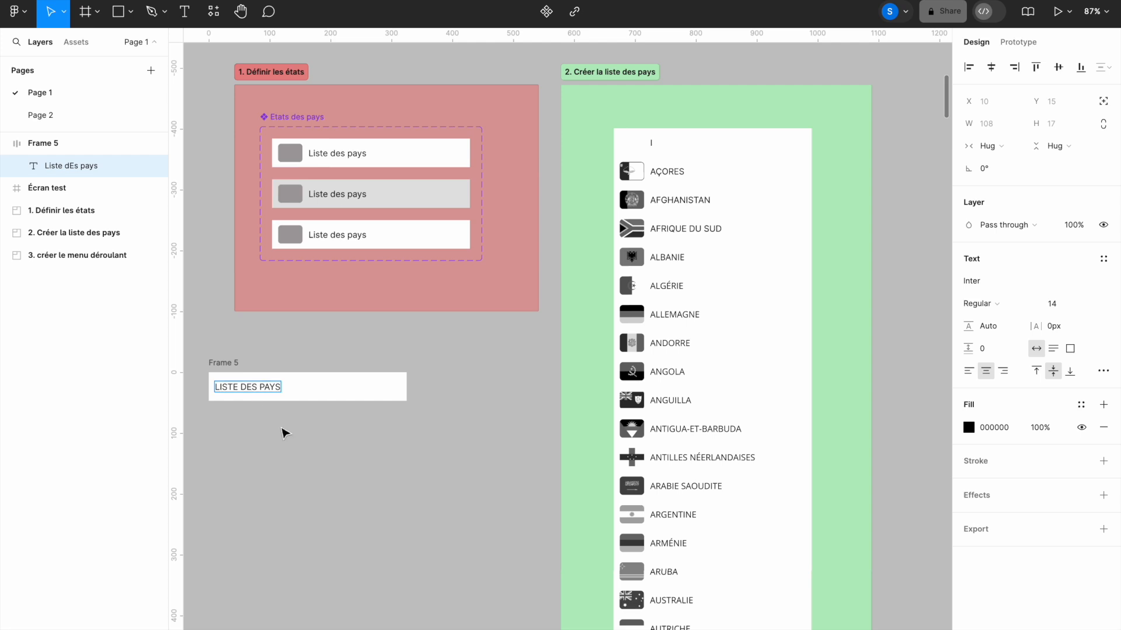
key(Escape)
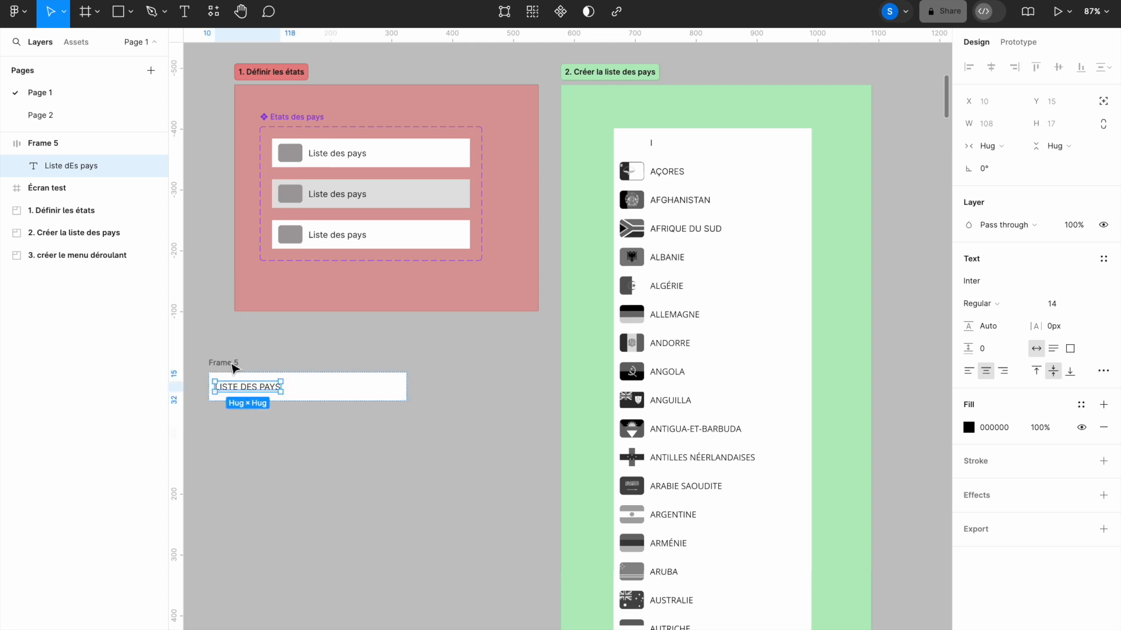
click(267, 432)
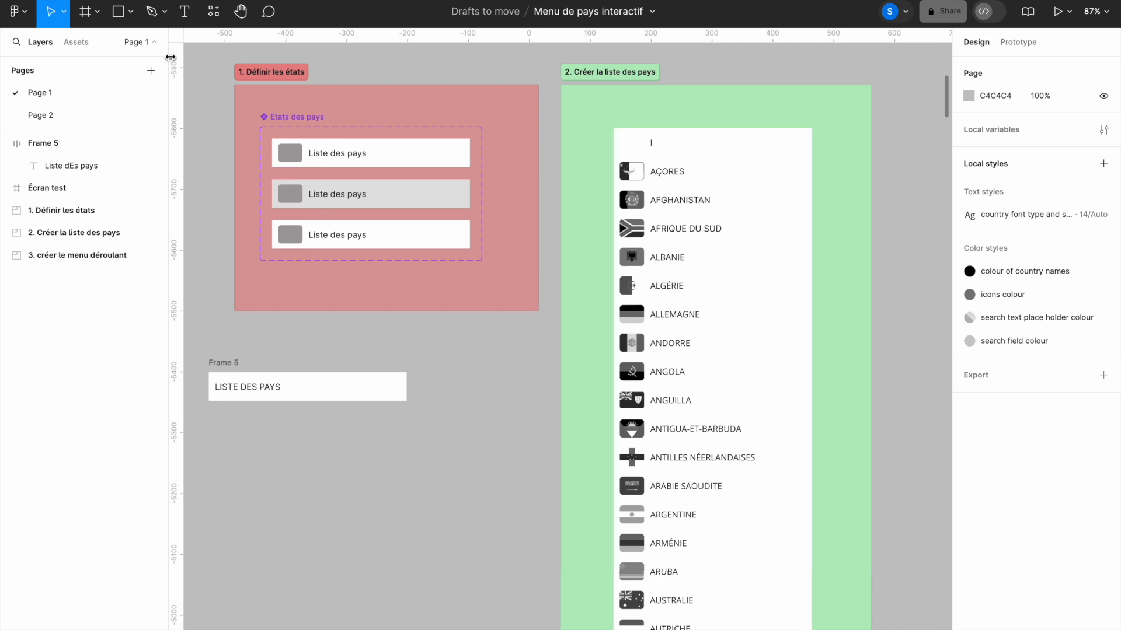
click(120, 18)
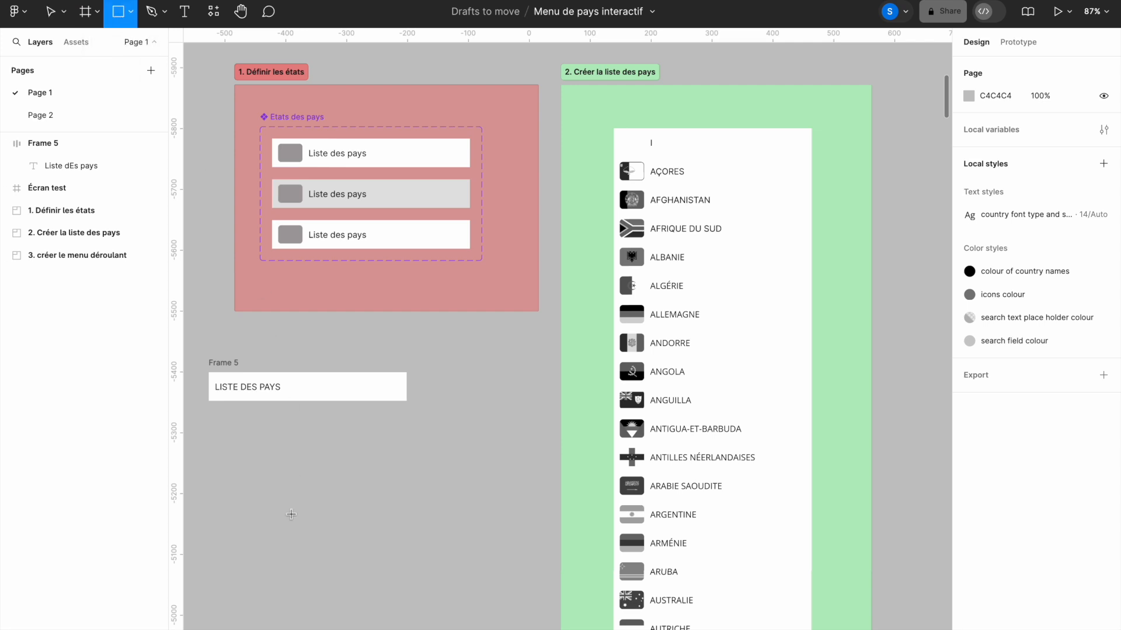
- Draw a 40×30 rectangle with corner radius 5 below the header
click(283, 481)
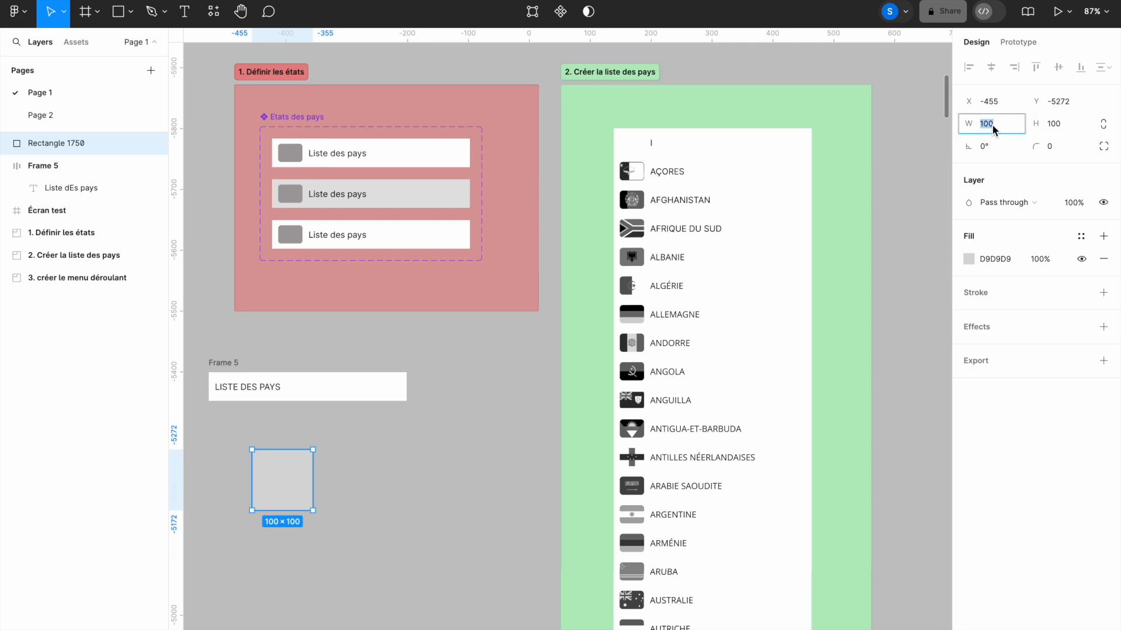
text(40)
click(1062, 123)
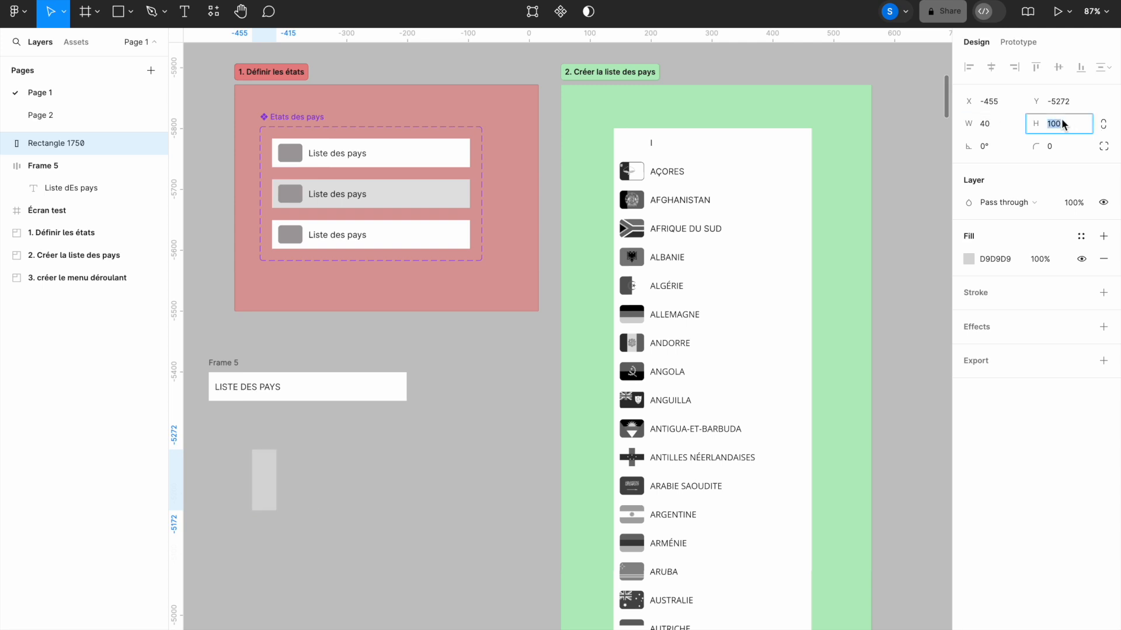
text(30)
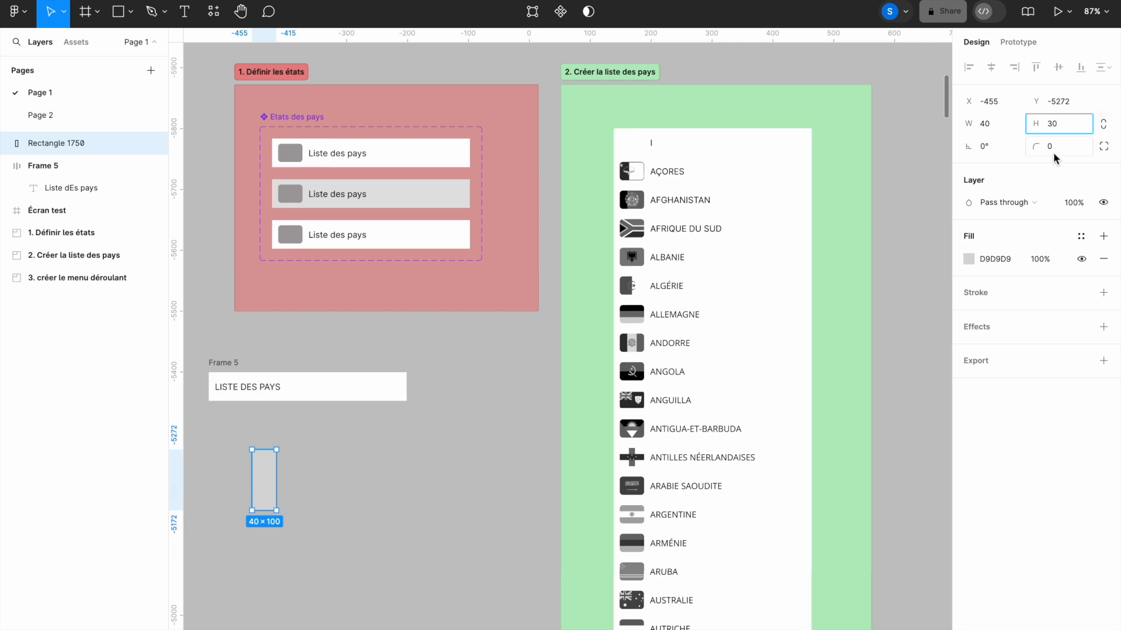
key(Return)
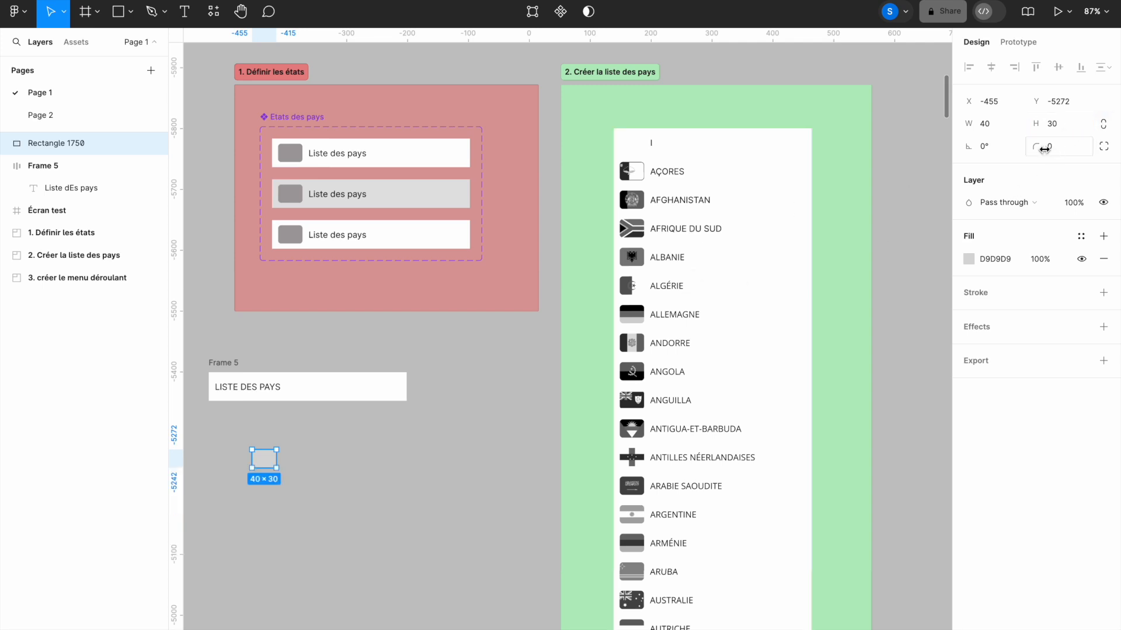
click(1051, 153)
key(Return)
- Fill the rectangle with grey A49F9F sampled from the first flag square and drag it into the header frame
key(i)
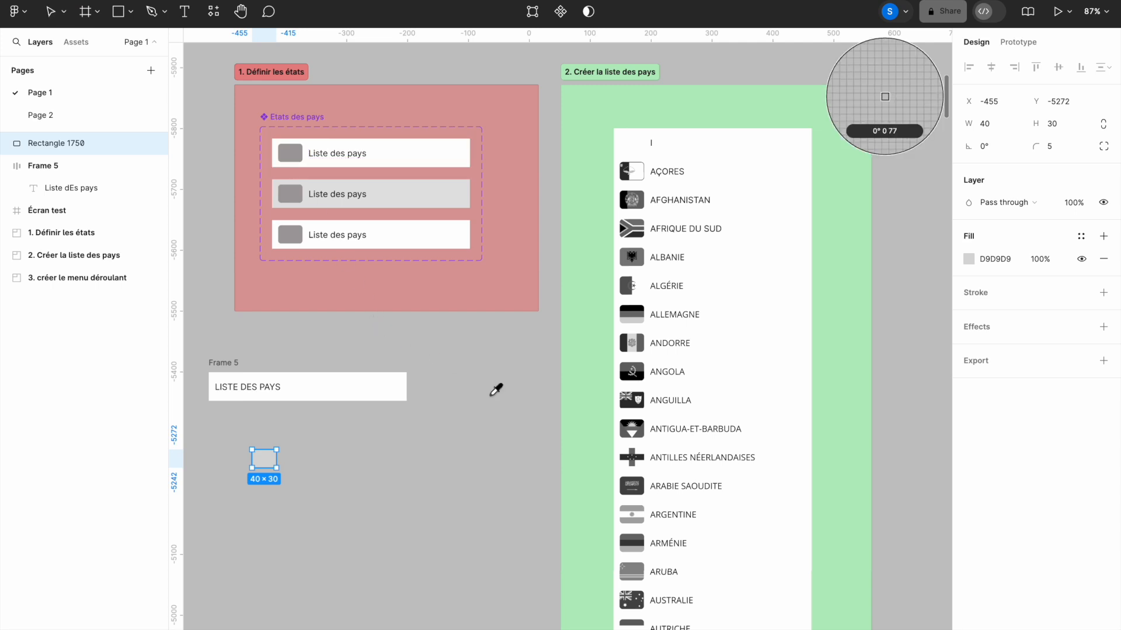
click(294, 150)
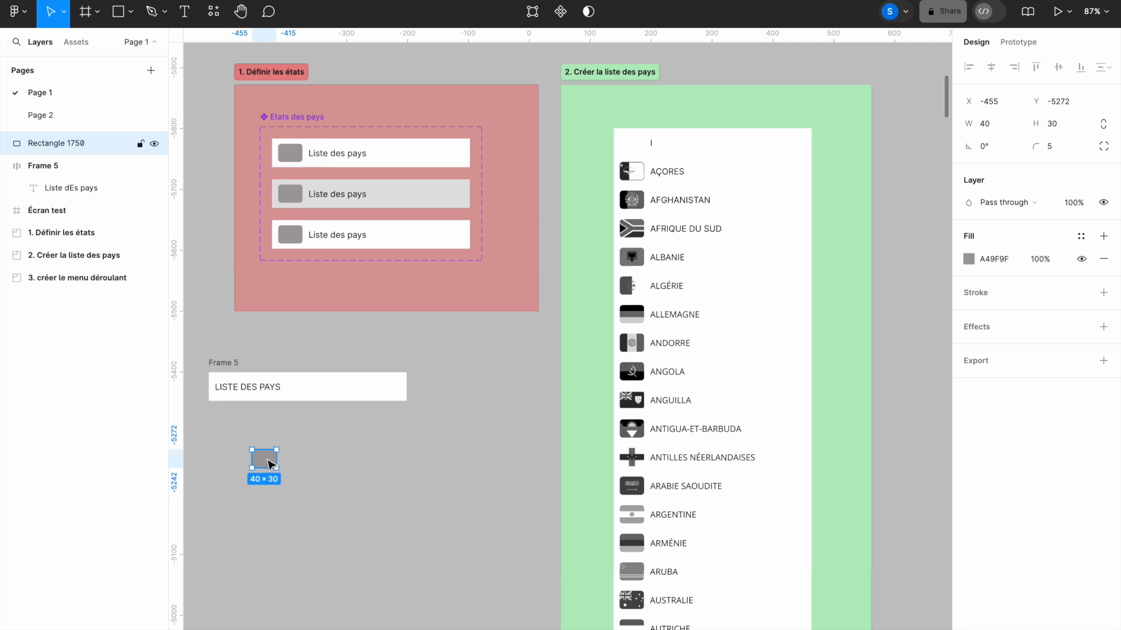
drag(269, 465, 236, 388)
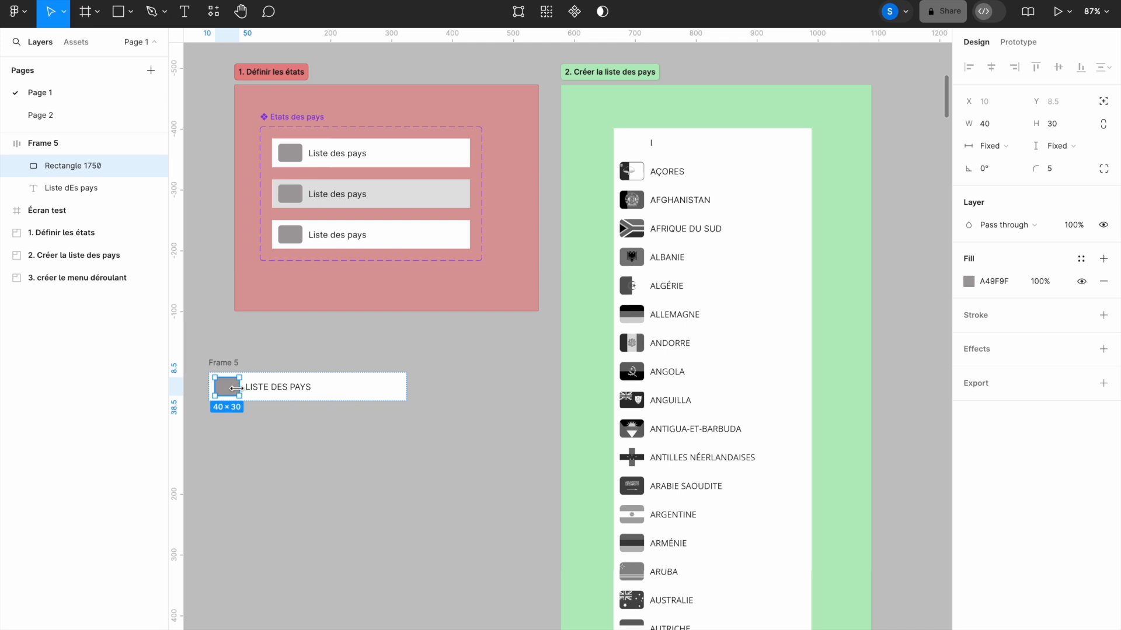
- Order the grey rectangle before the 'LISTE DES PAYS' text in the auto layout, then select the frame
key(Right)
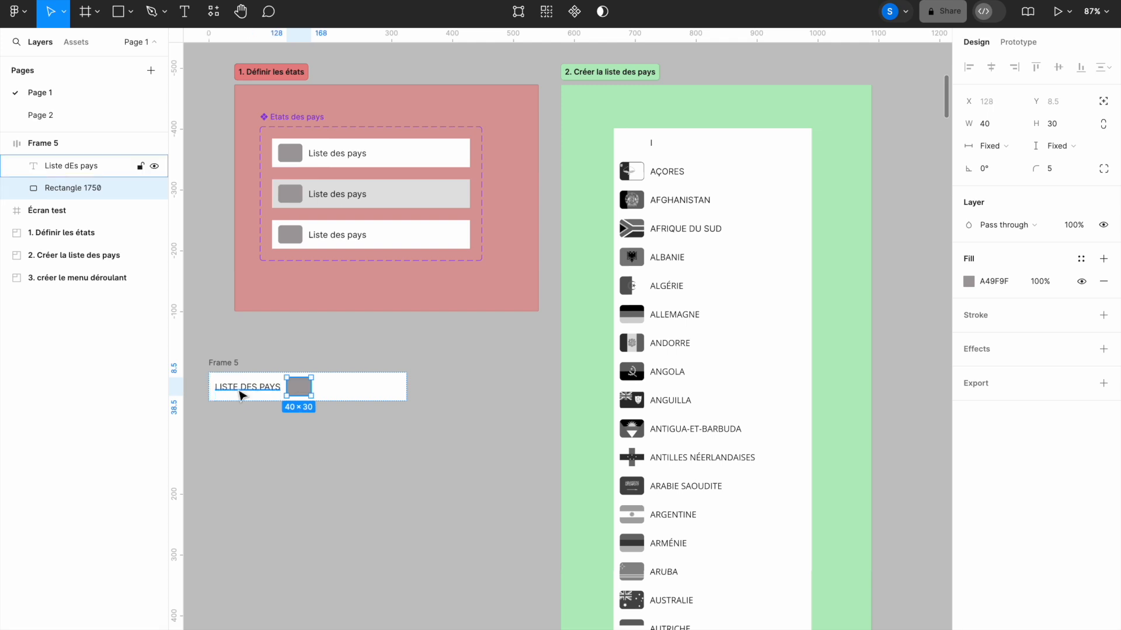
key(Left)
key(Right)
key(Left)
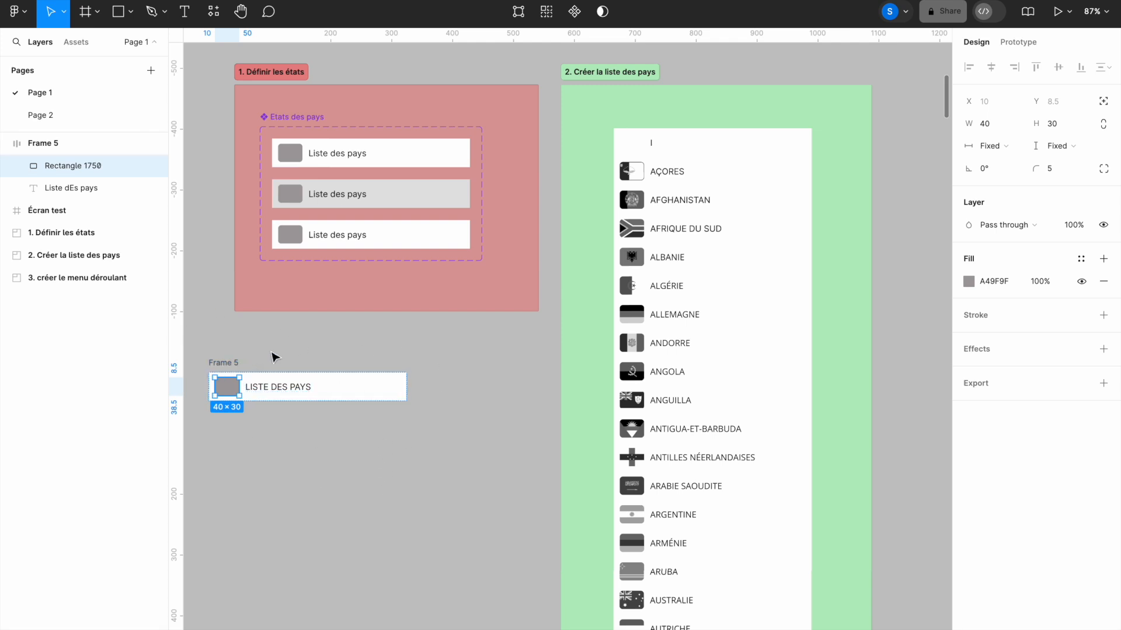
click(231, 364)
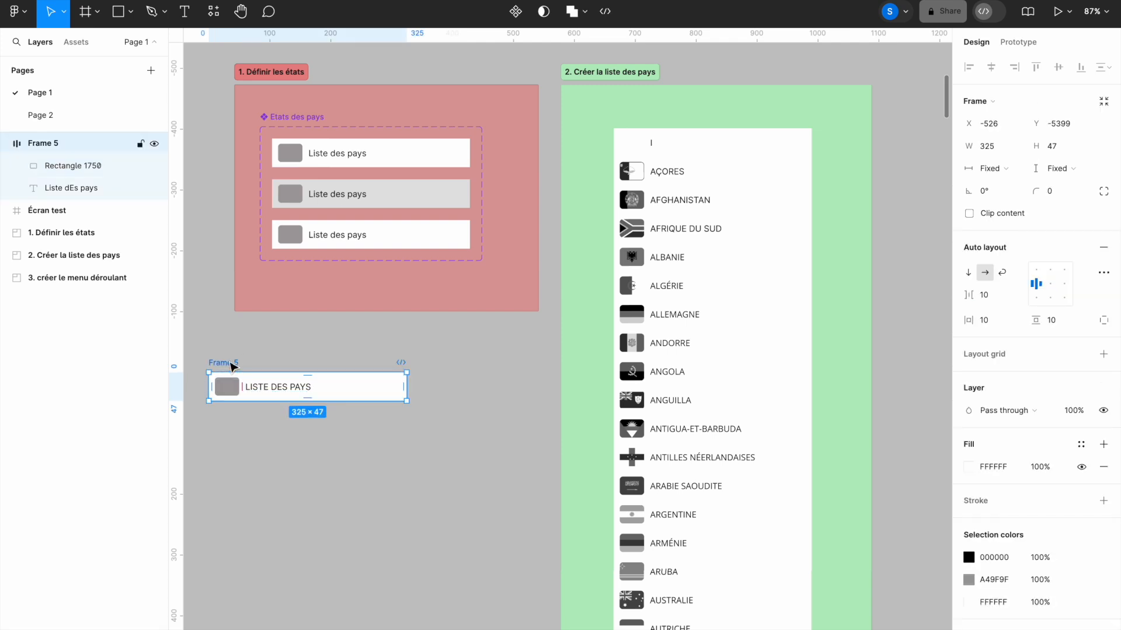
- Make Frame 5, the flag-and-label header row, a component
click(516, 11)
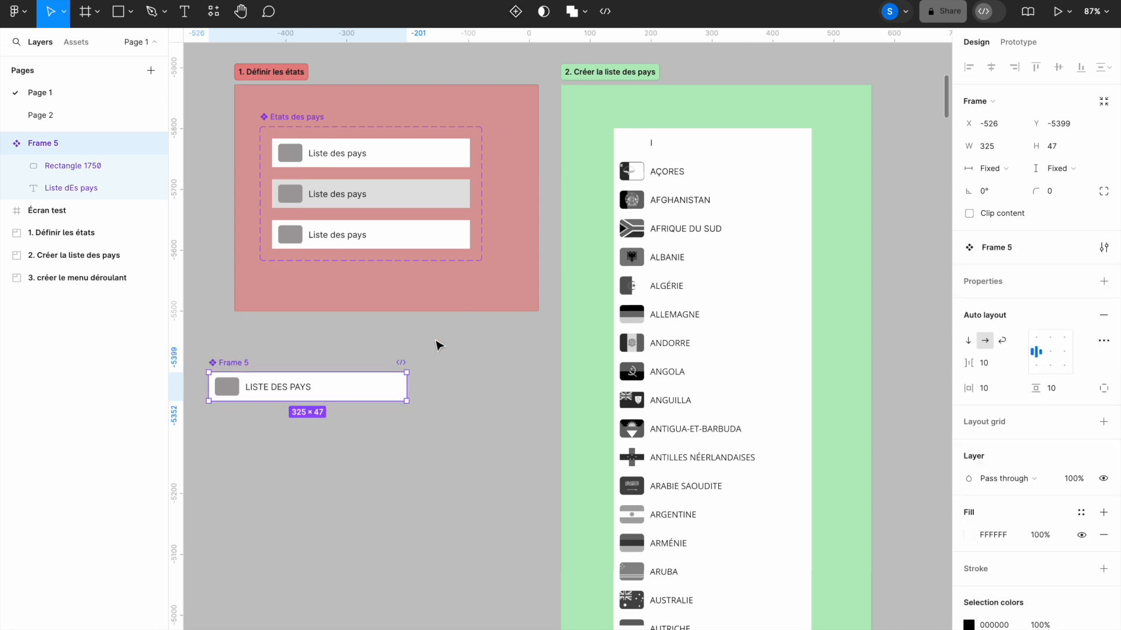